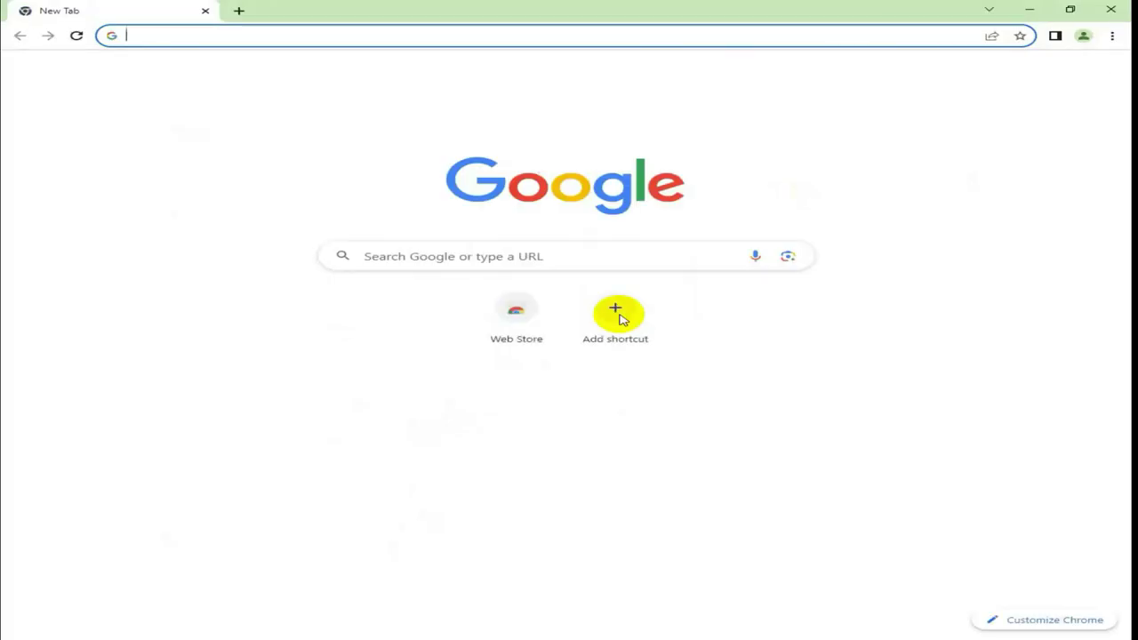
# Rerun the 'pta compliant' Google search and open the Complaint Management System result
pyautogui.click(394, 32)
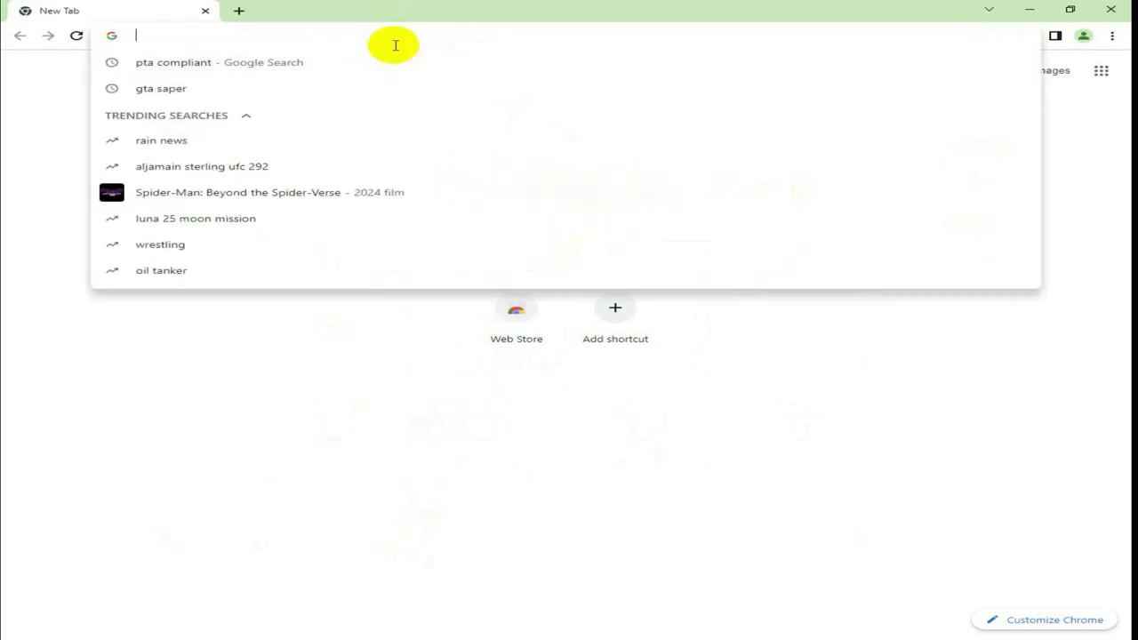
pyautogui.click(395, 64)
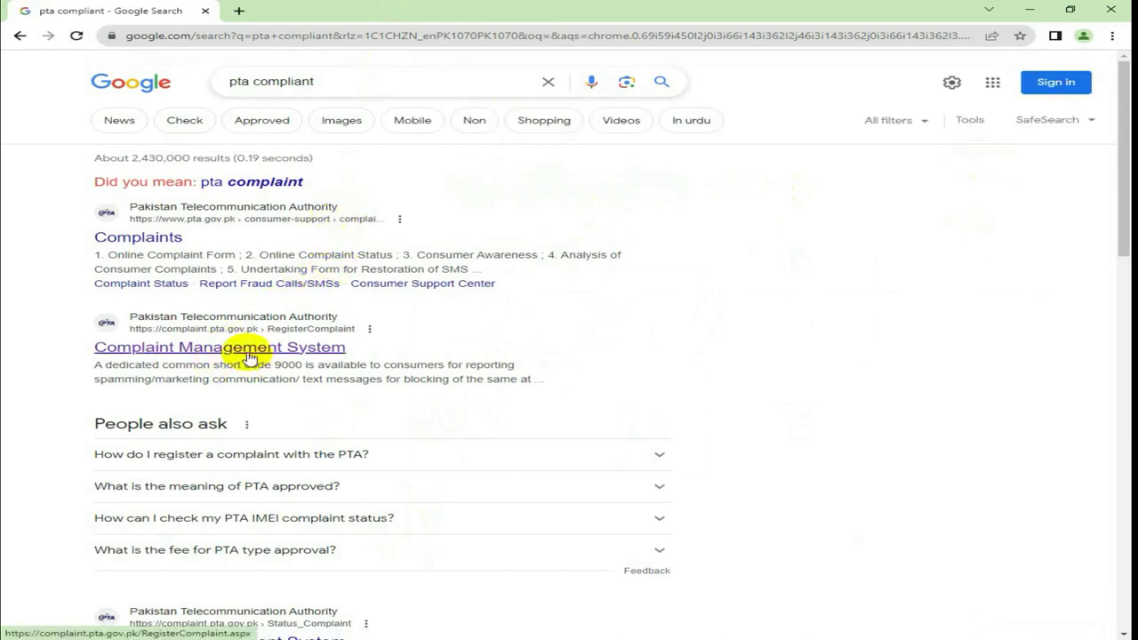
pyautogui.click(299, 350)
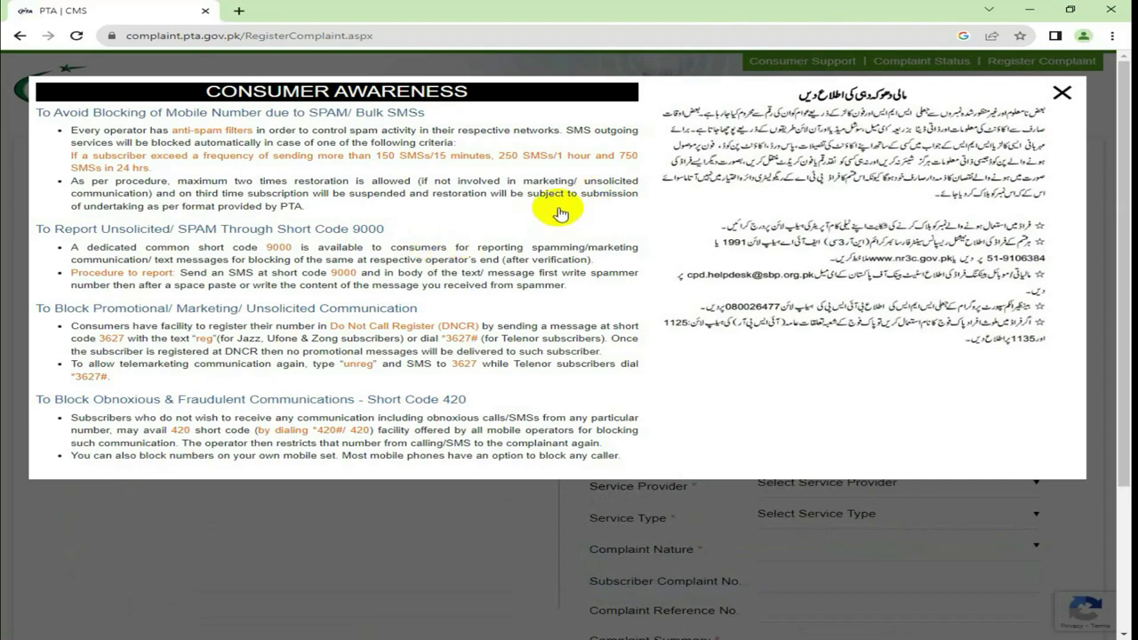
# Close the Consumer Awareness notice and put the cursor in the Full Name field
pyautogui.click(1062, 95)
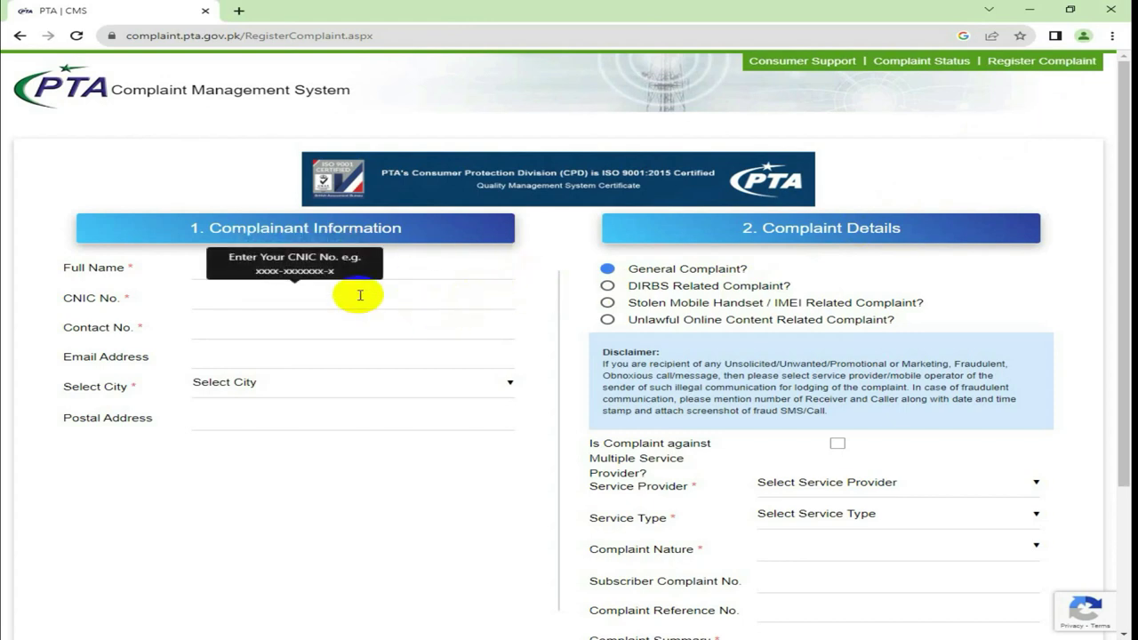
pyautogui.click(406, 269)
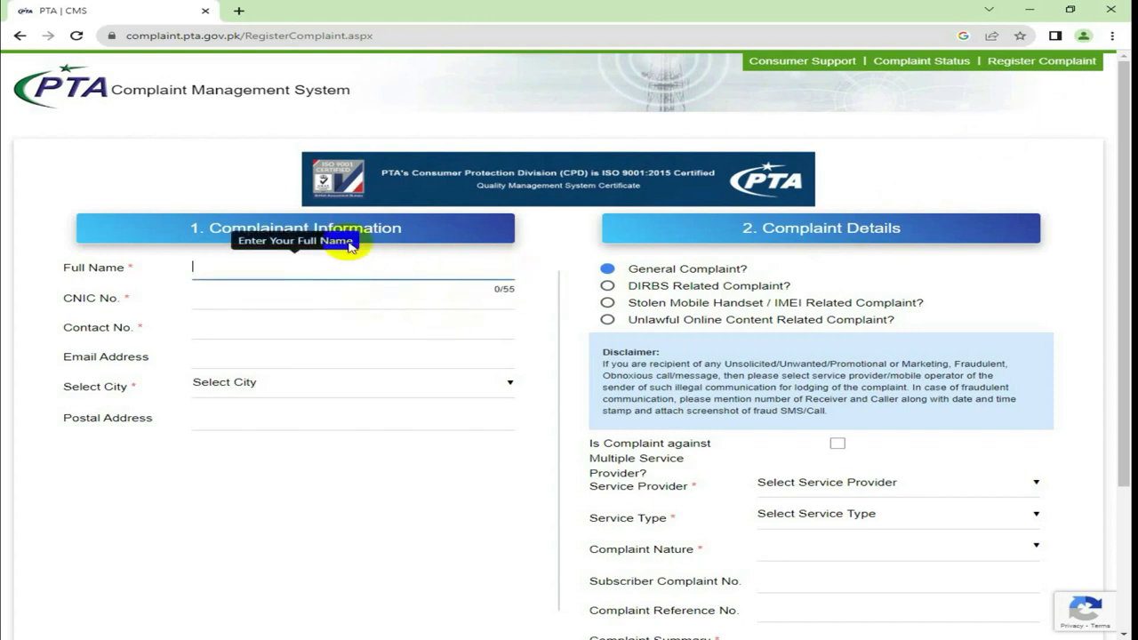
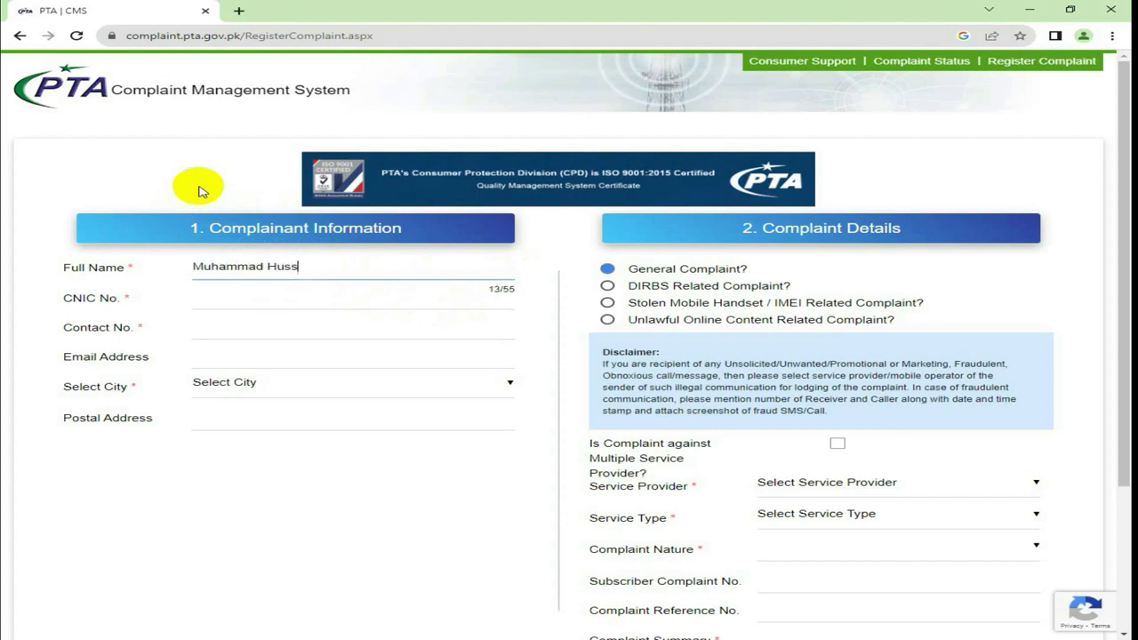
# Enter the complainant's full name in the Full Name field
pyautogui.click(75, 211)
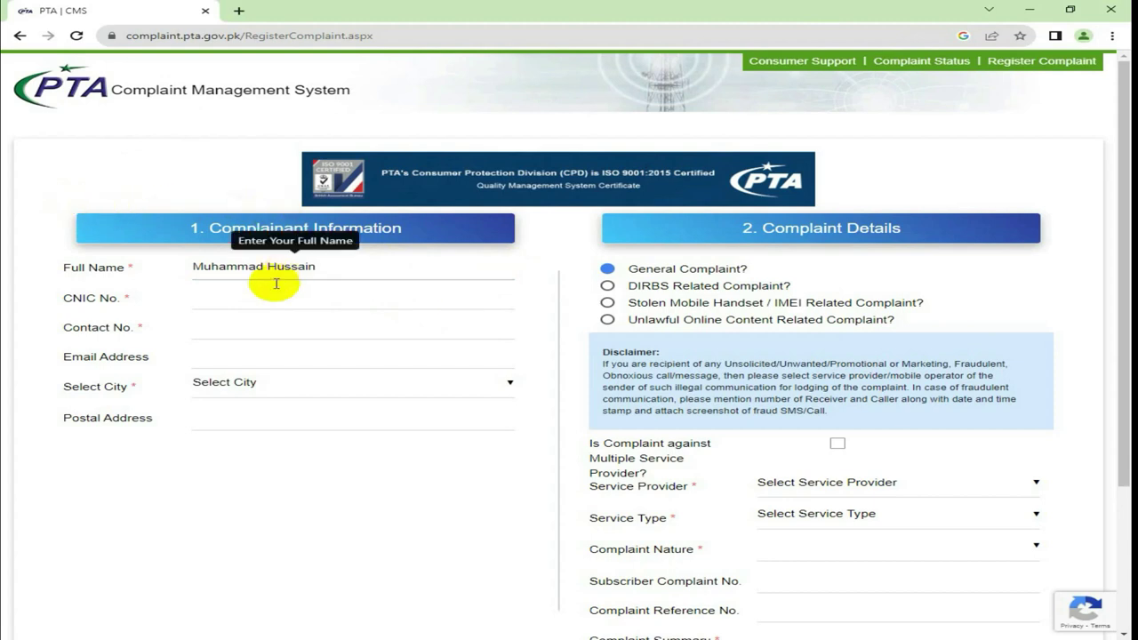
pyautogui.click(232, 293)
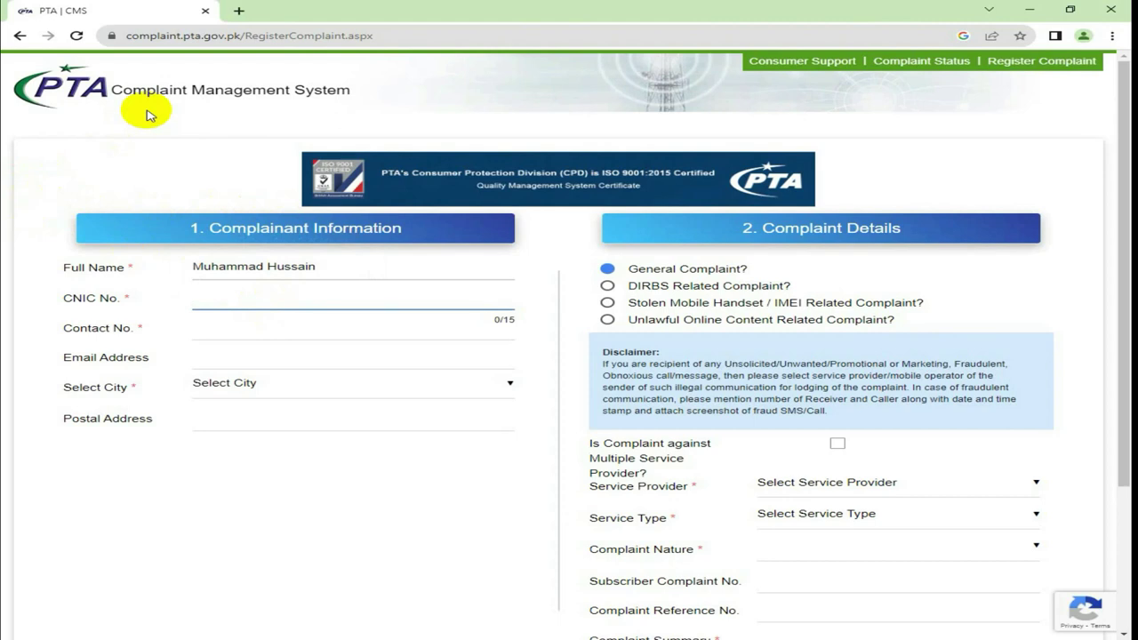
# Enter the complainant's 13-digit CNIC number with dashes in CNIC No
pyautogui.write('55555-5555555-5')
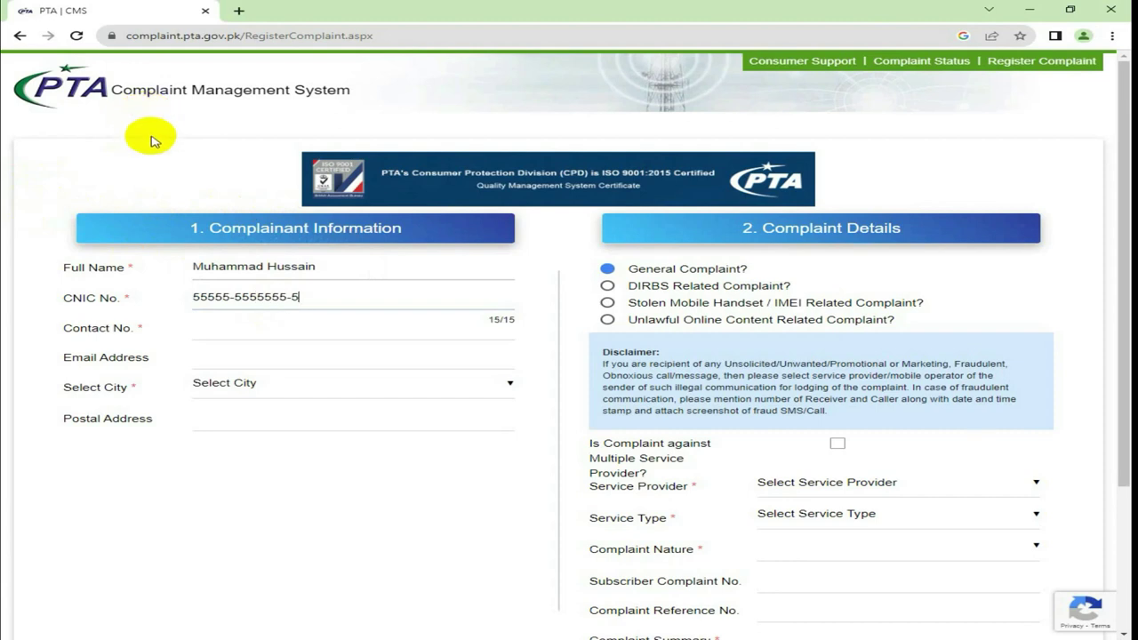
pyautogui.click(5, 313)
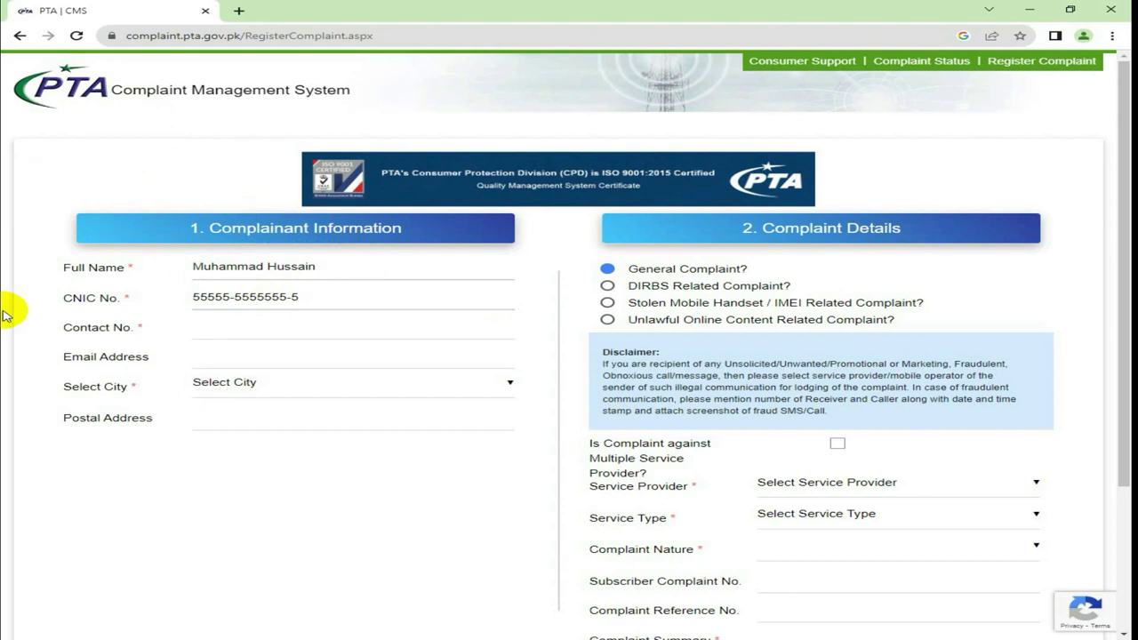
pyautogui.click(231, 326)
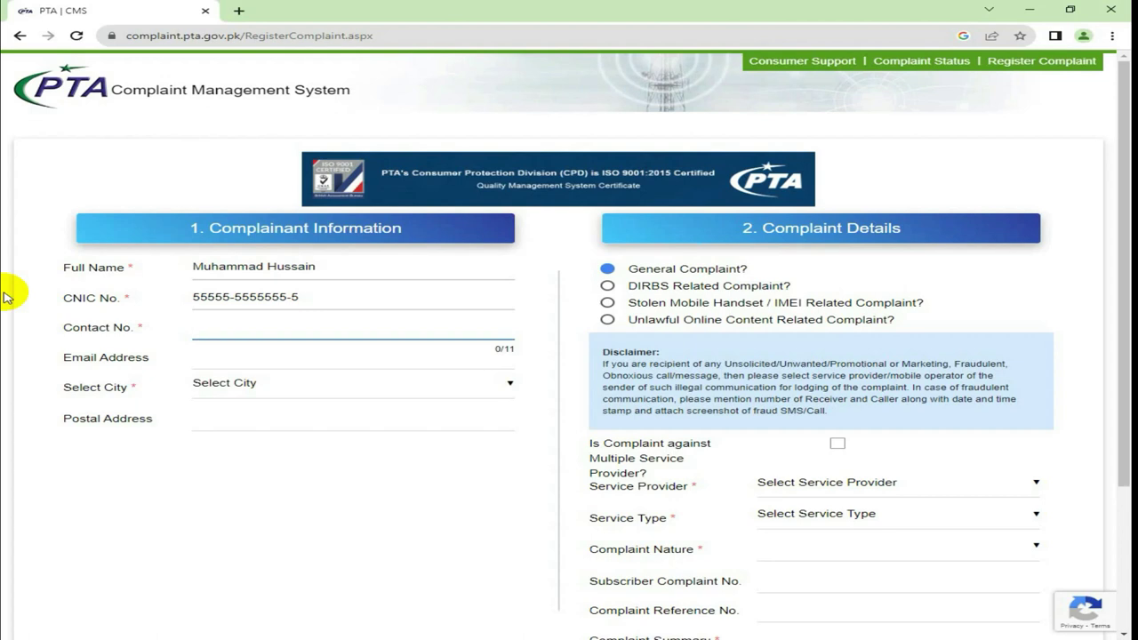
# Enter the complainant's 11-digit mobile number in Contact No
pyautogui.write('0')
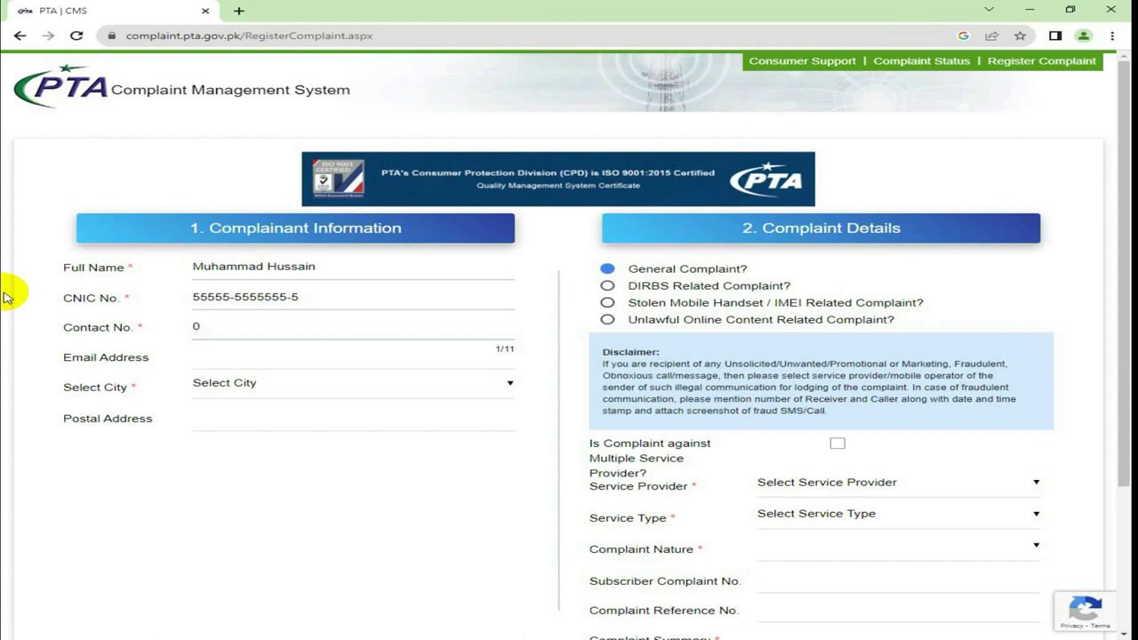
pyautogui.write('3011234567')
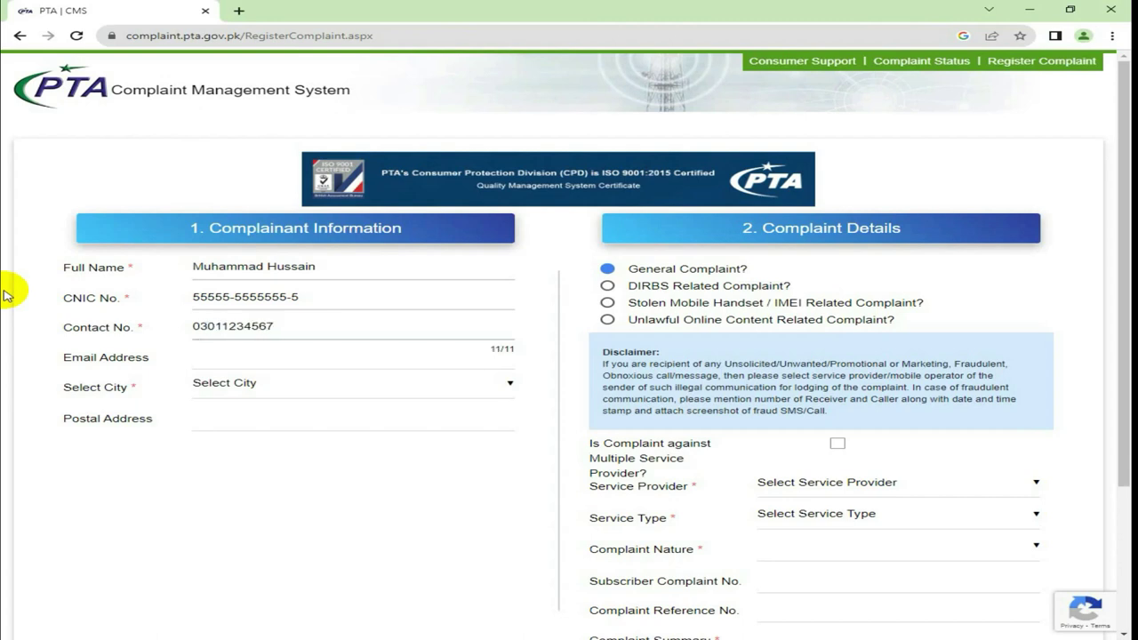
pyautogui.click(10, 449)
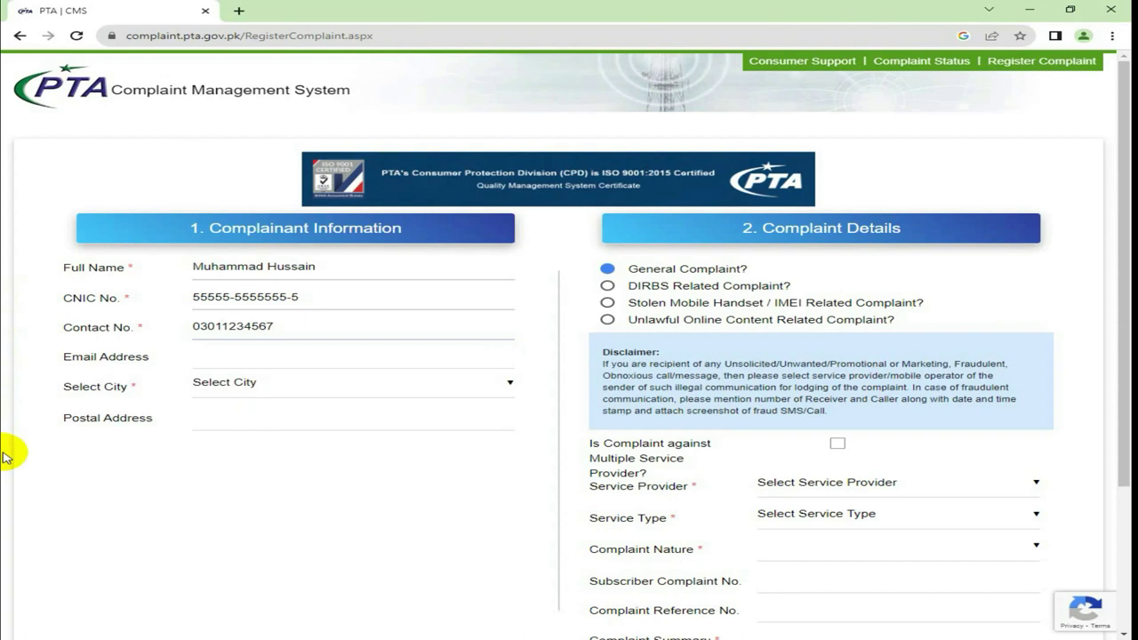
pyautogui.click(202, 357)
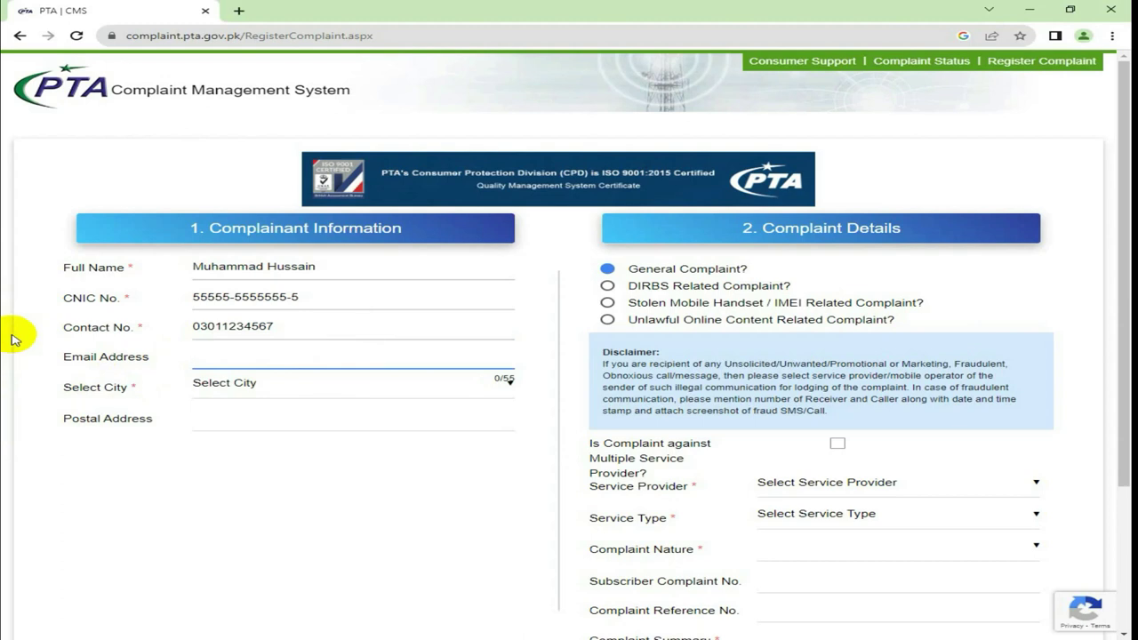
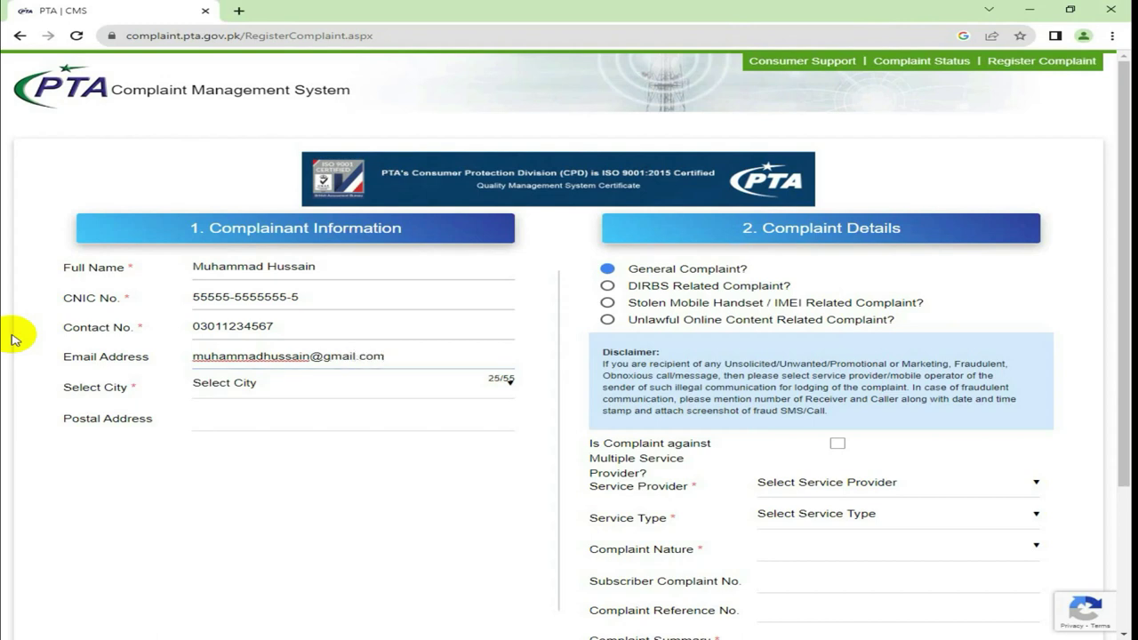
# Enter the complainant's Gmail address, inserting extra digits into the username before '@'
pyautogui.click(309, 358)
pyautogui.write('00')
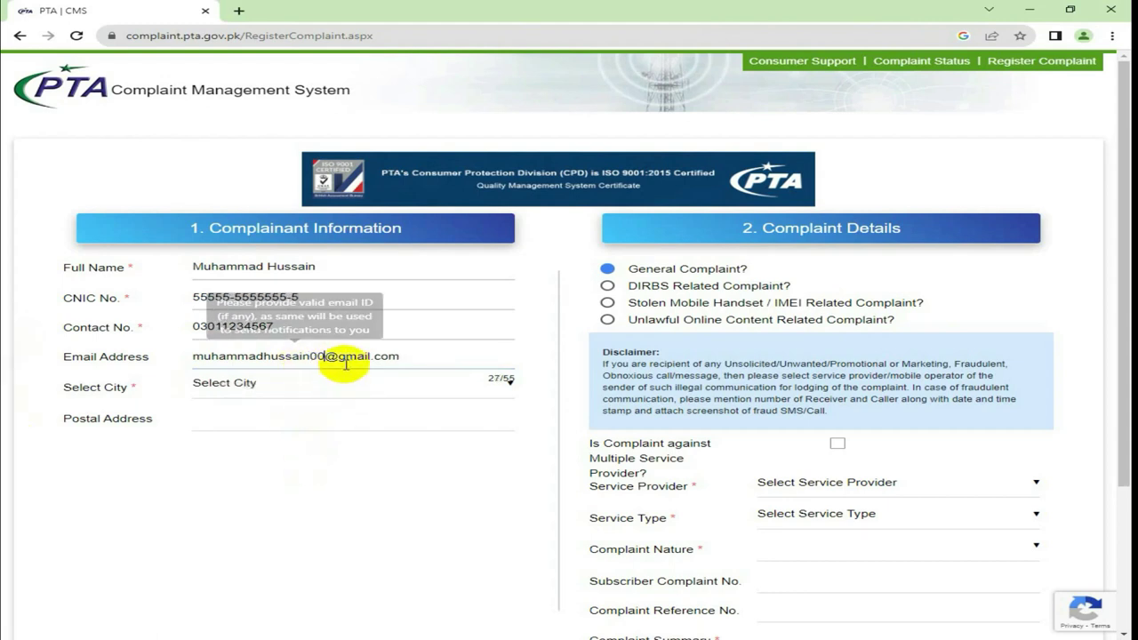
pyautogui.write('000')
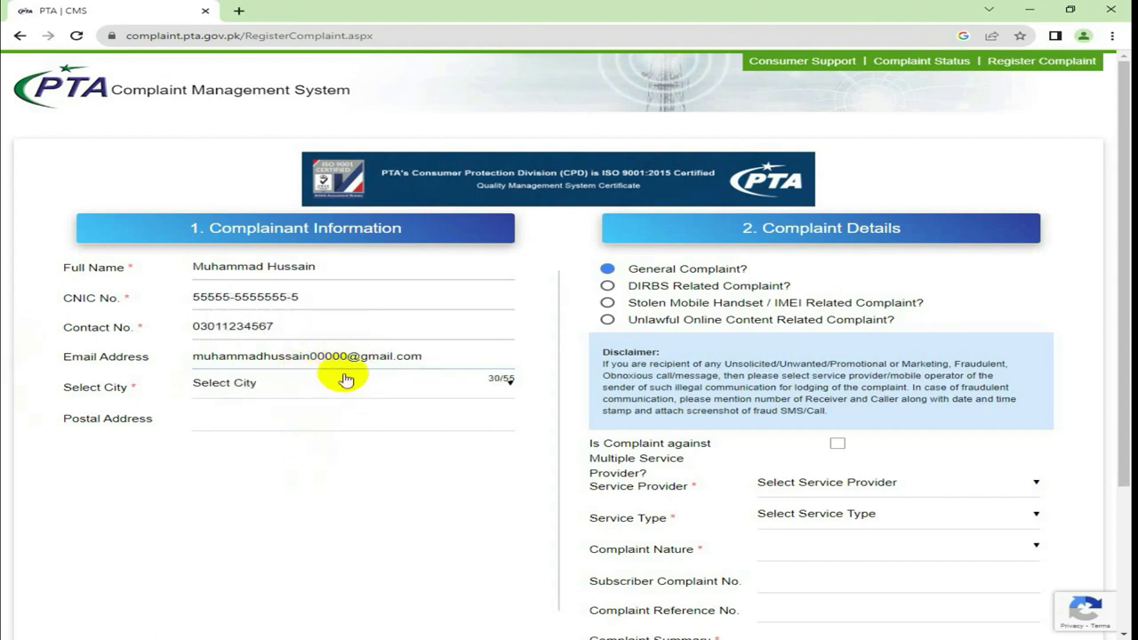
pyautogui.click(4, 316)
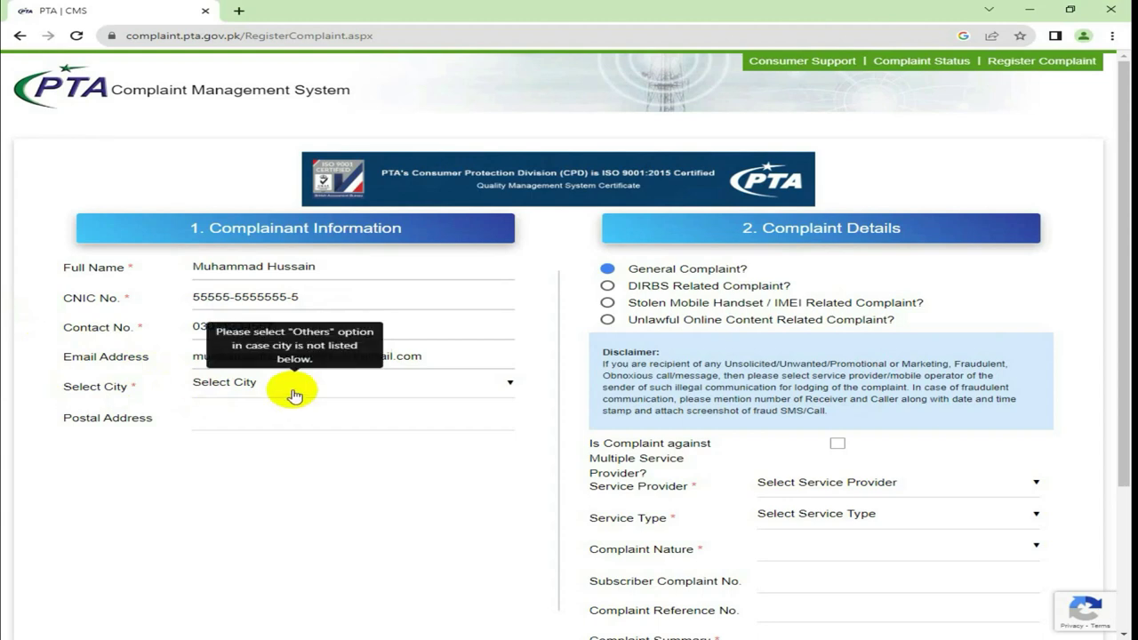
# Set the city to Faisalabad by searching 'Fais' in the city list
pyautogui.click(205, 391)
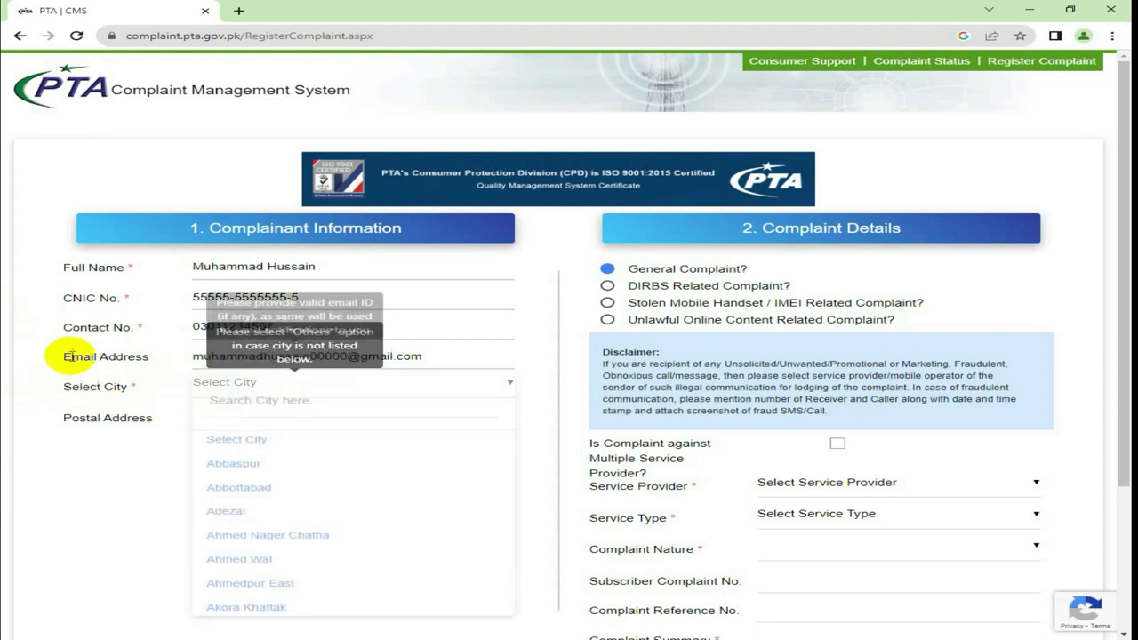
pyautogui.click(365, 402)
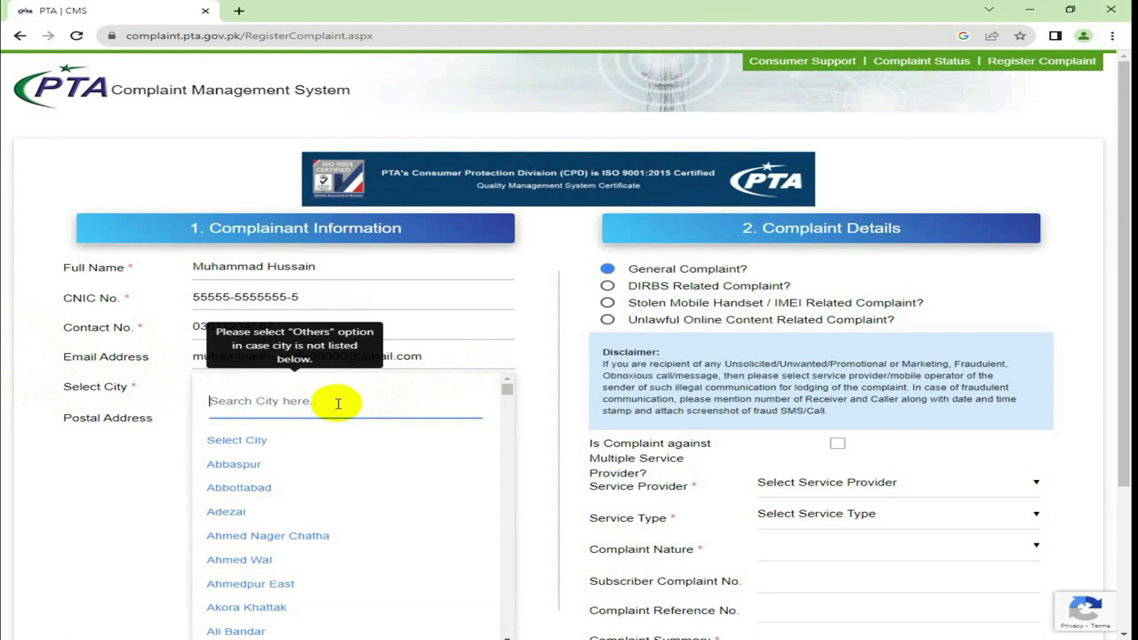
pyautogui.write('Fais')
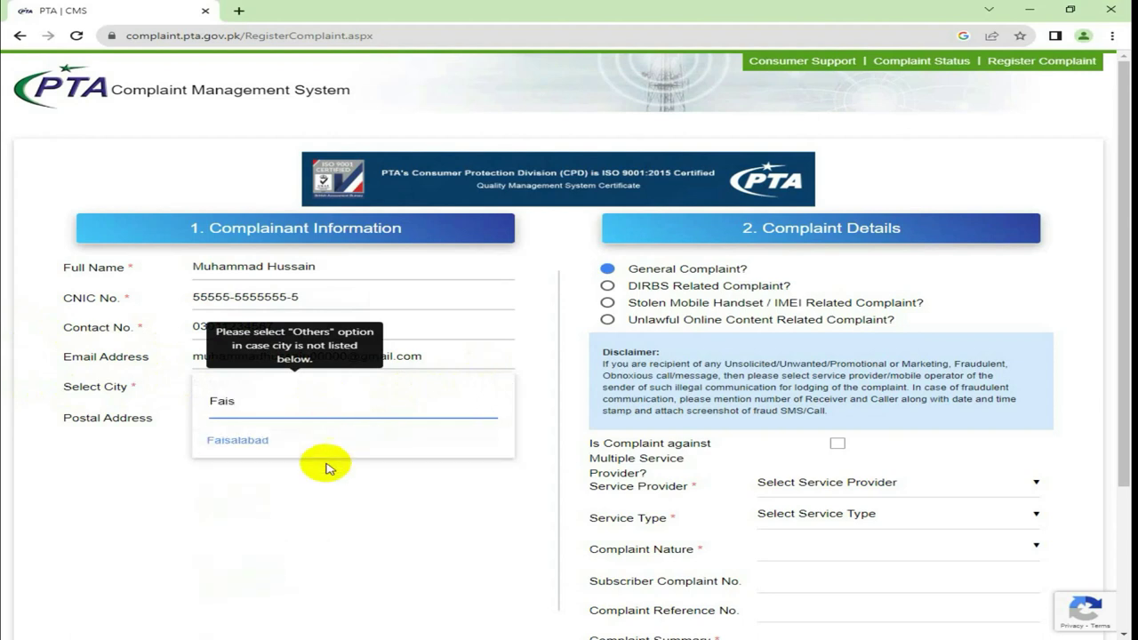
pyautogui.click(325, 444)
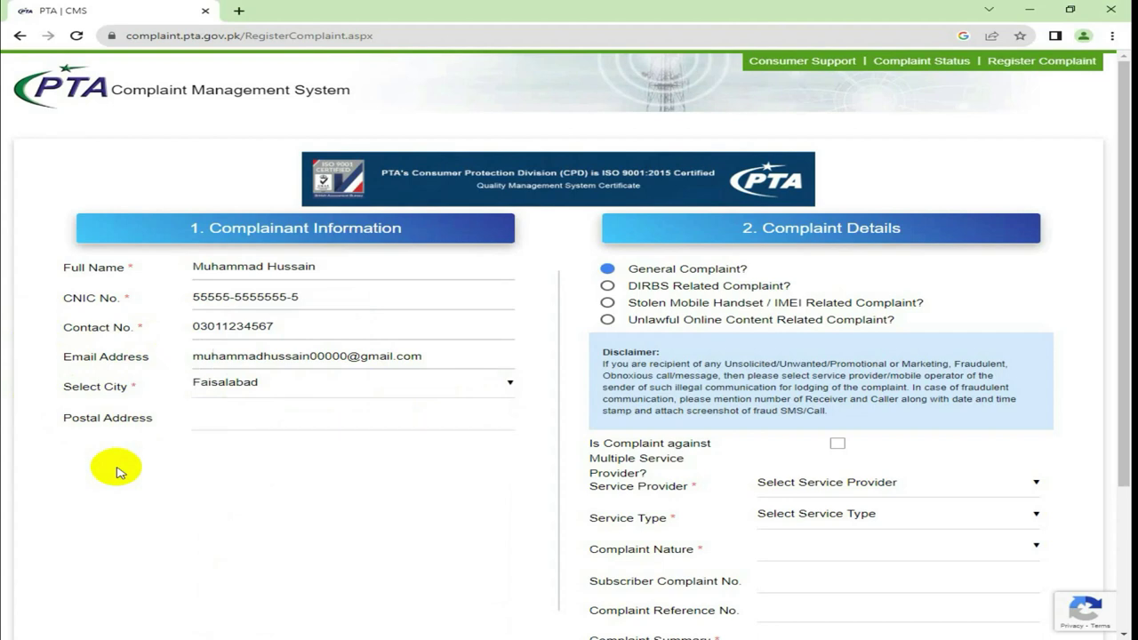
pyautogui.click(192, 420)
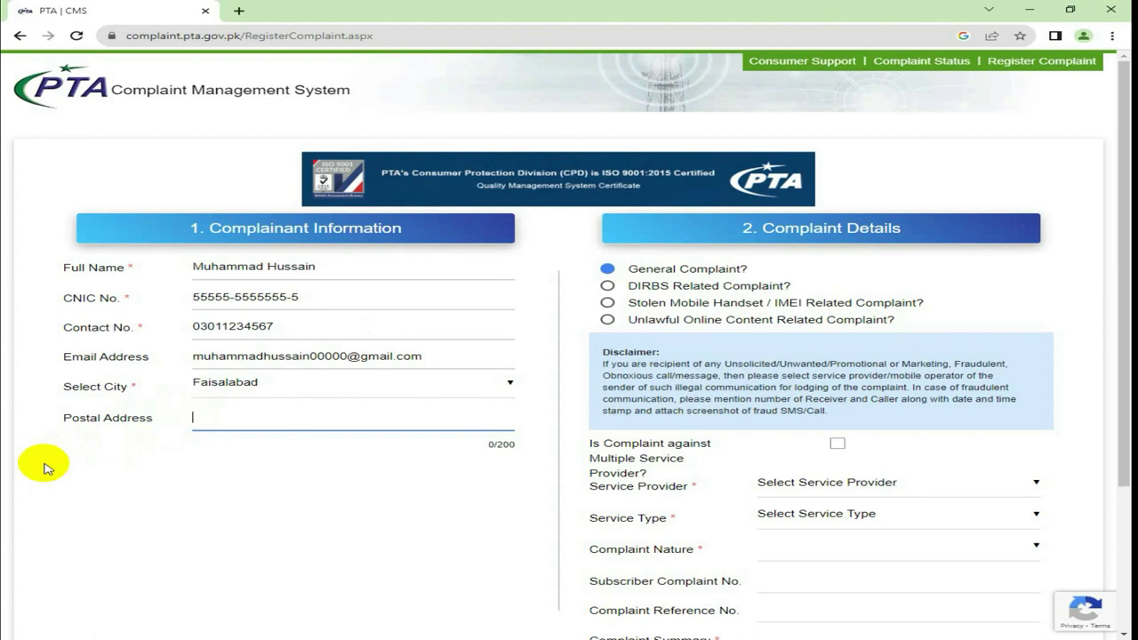
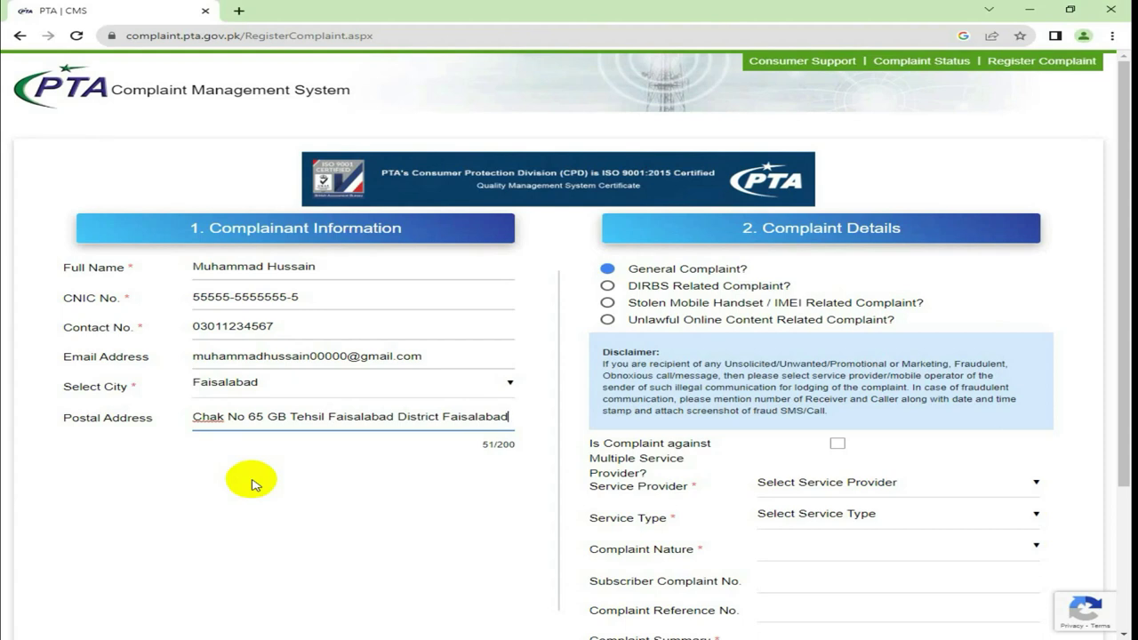
# Paste the complainant's postal address into the Postal Address field
pyautogui.rightClick(253, 484)
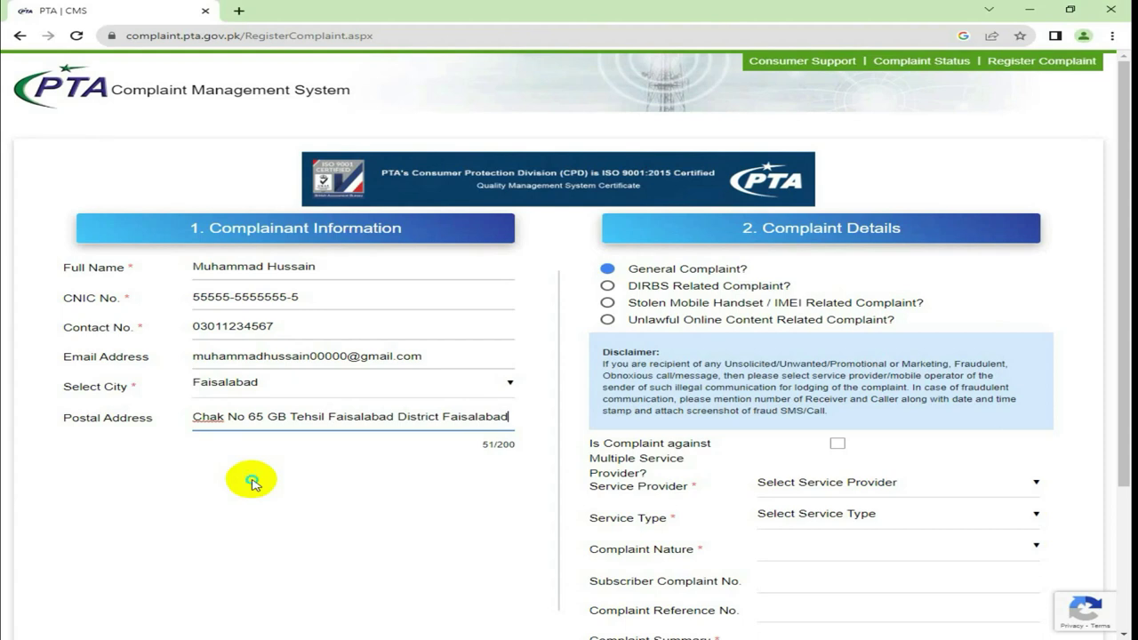
pyautogui.click(210, 518)
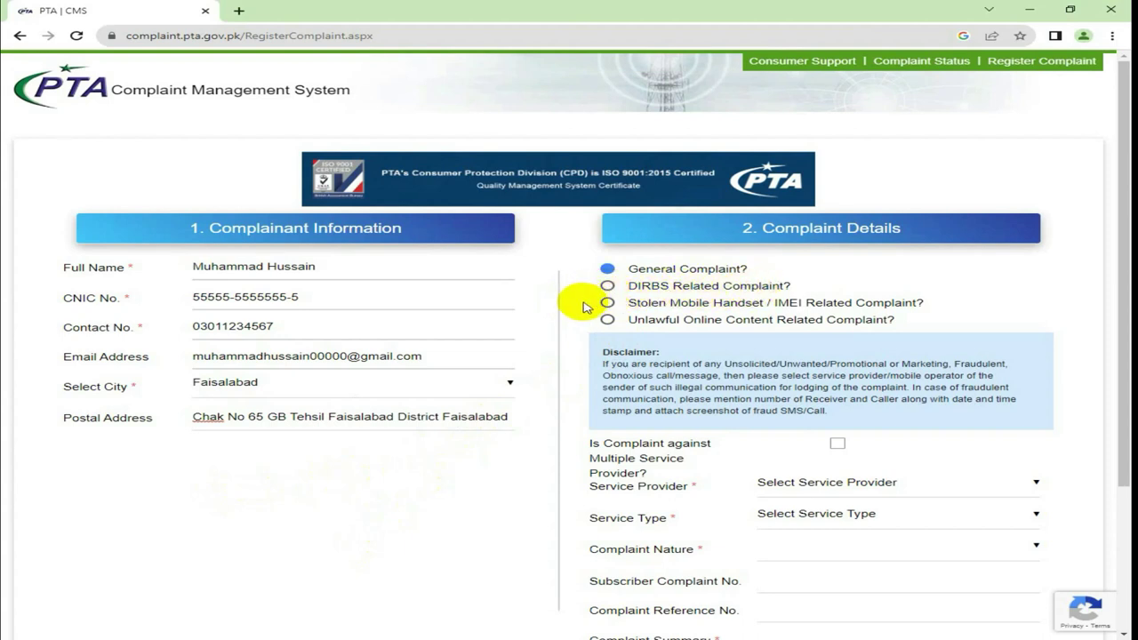
# Mark the complaint as DIRBS related and show the Complaint Nature options
pyautogui.click(607, 287)
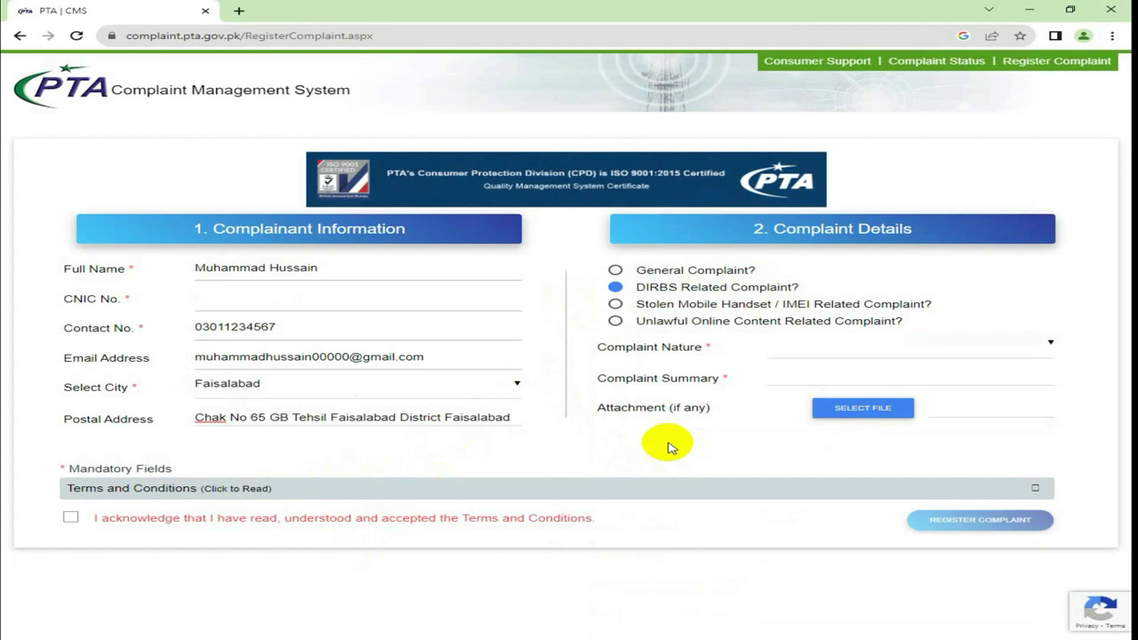
pyautogui.click(1054, 346)
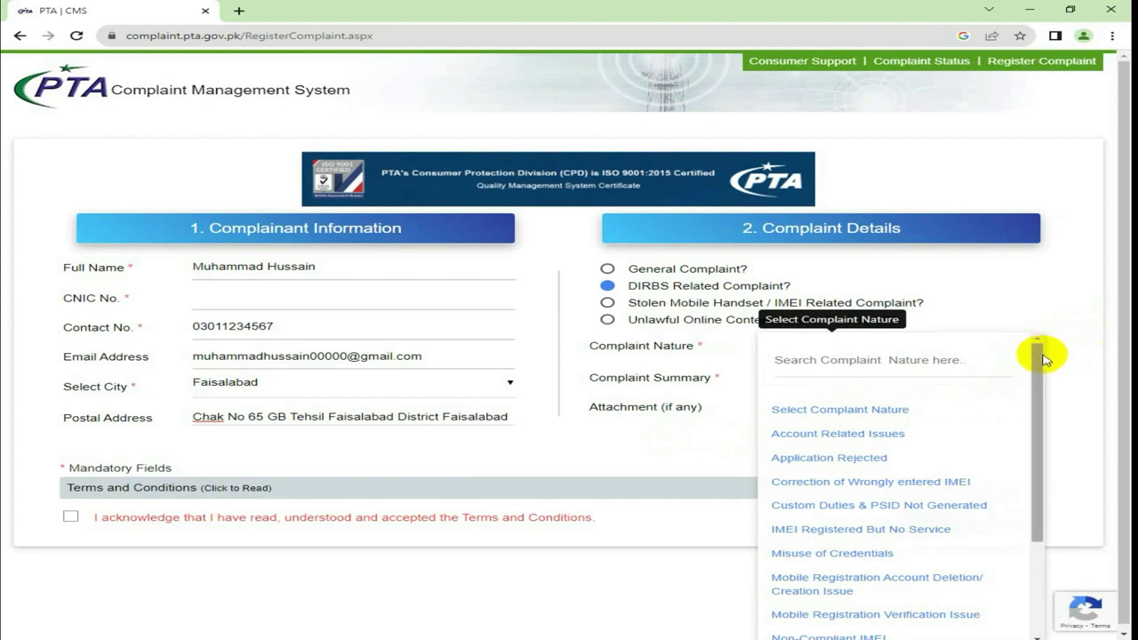
# Select Non-Compliant IMEI as the complaint nature
pyautogui.moveTo(1044, 357); pyautogui.dragTo(1037, 388)
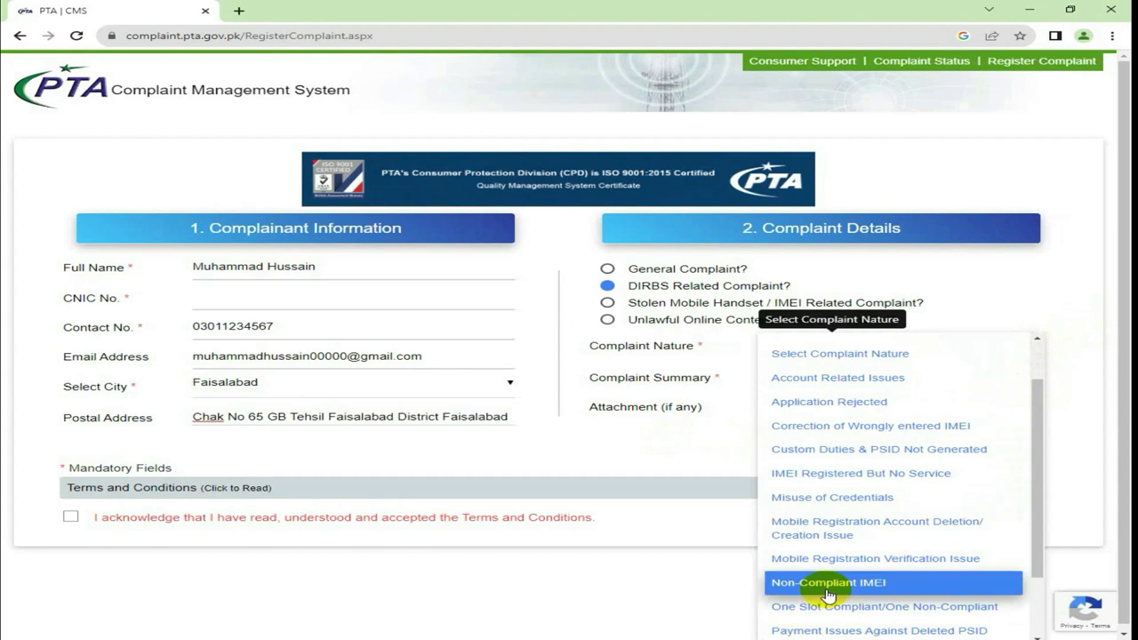
pyautogui.click(907, 584)
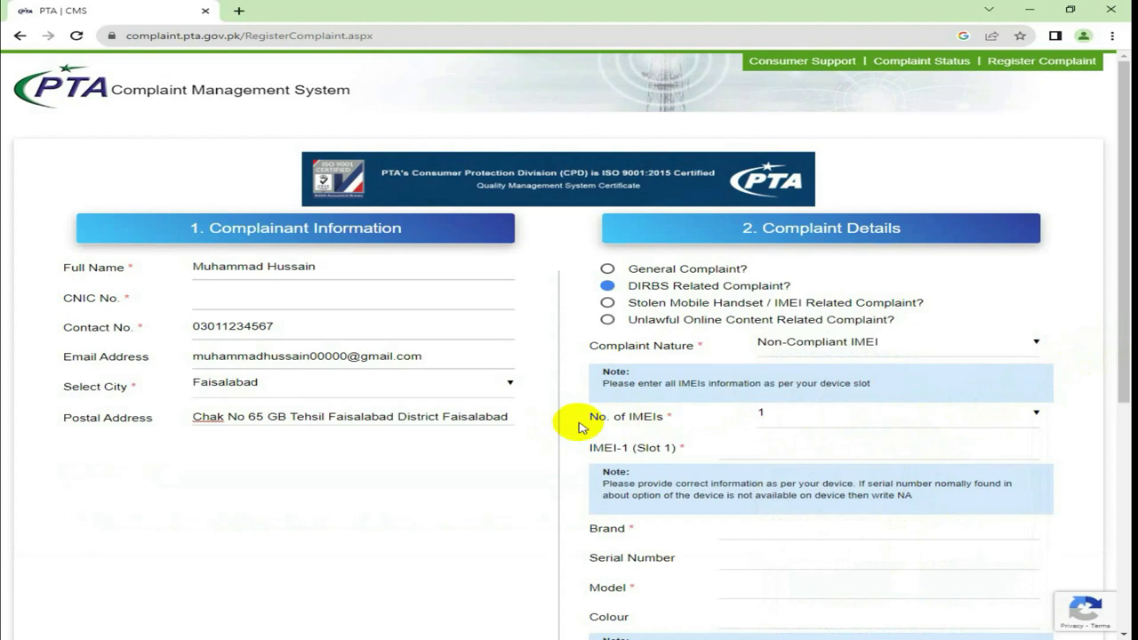
pyautogui.click(771, 421)
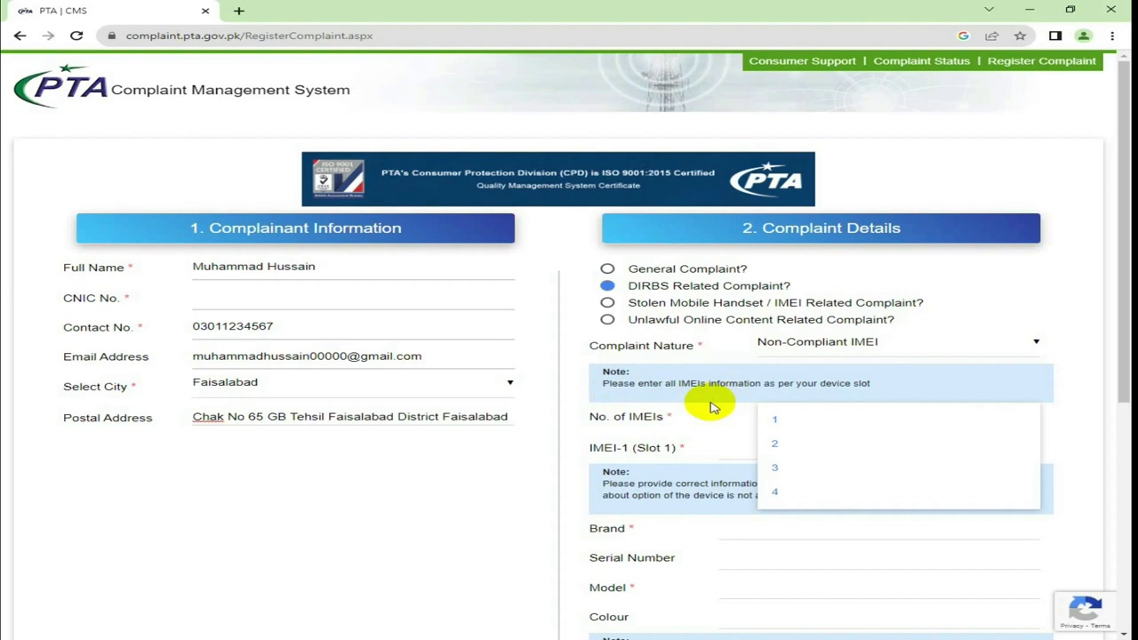
# Set No. of IMEIs to 2 so the IMEI-1 (Slot 1) and IMEI-2 (Slot 2) fields appear
pyautogui.click(788, 454)
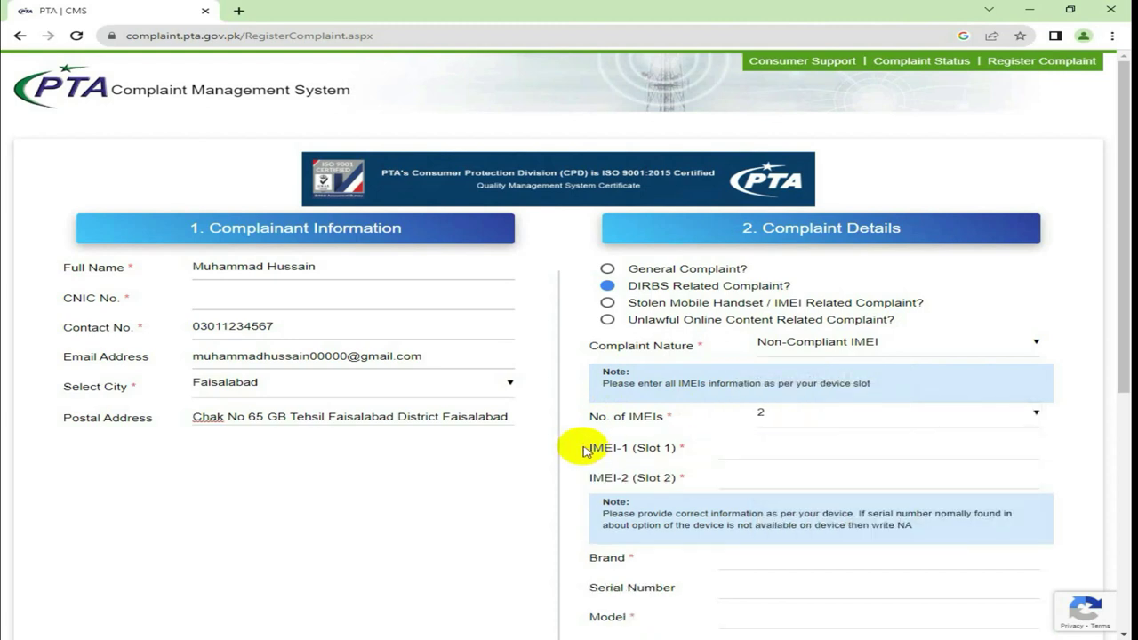
pyautogui.scroll(-1, 585, 451)
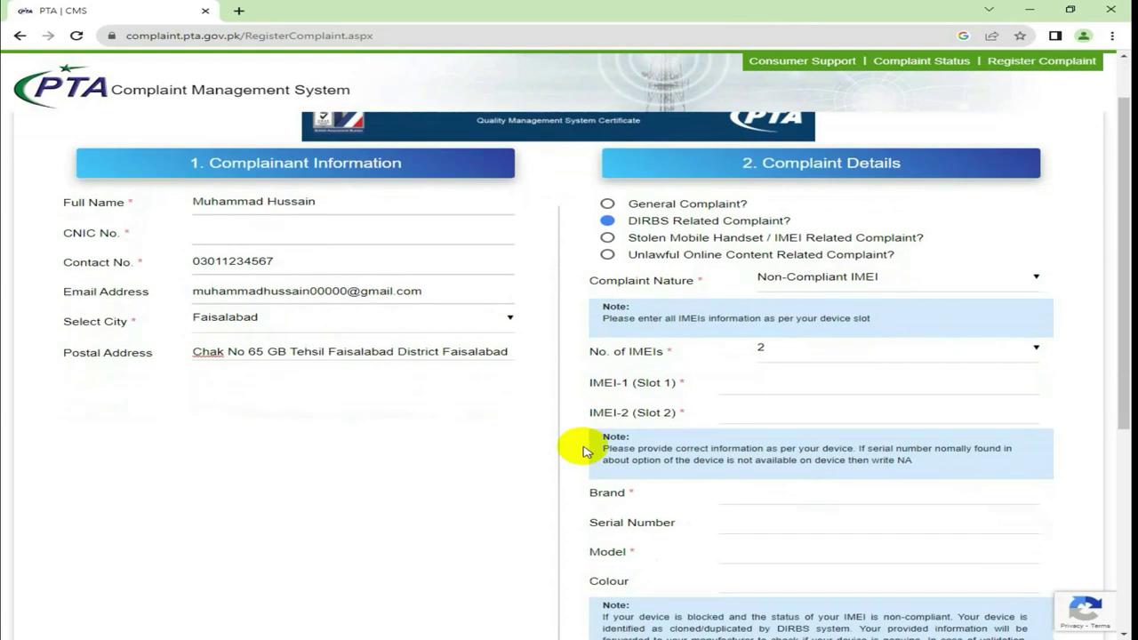
pyautogui.click(770, 387)
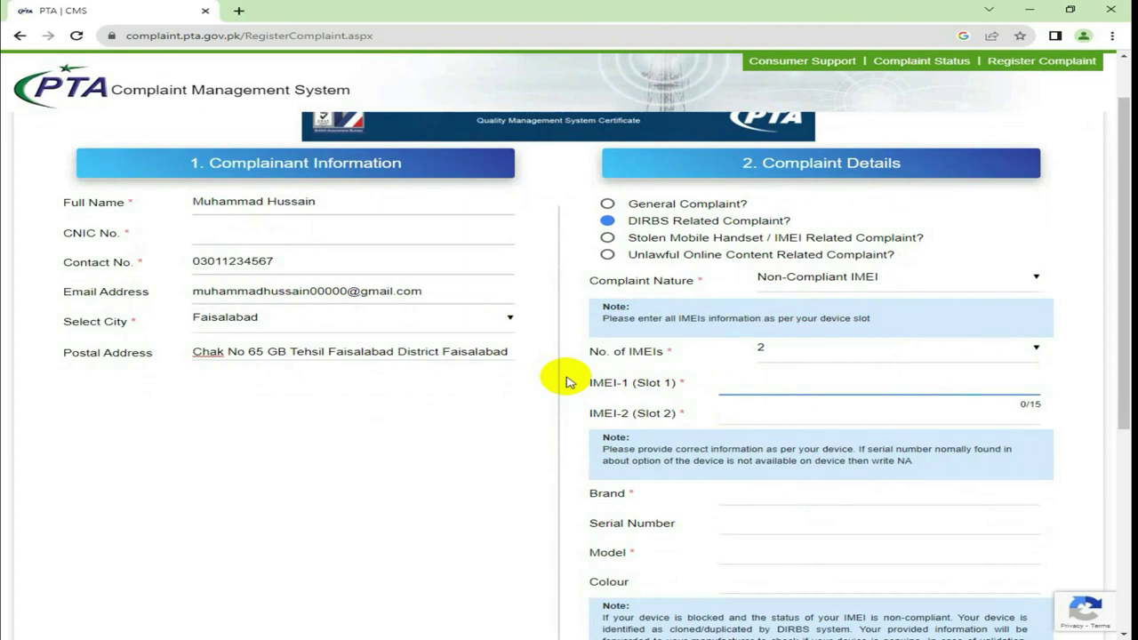
pyautogui.write('3')
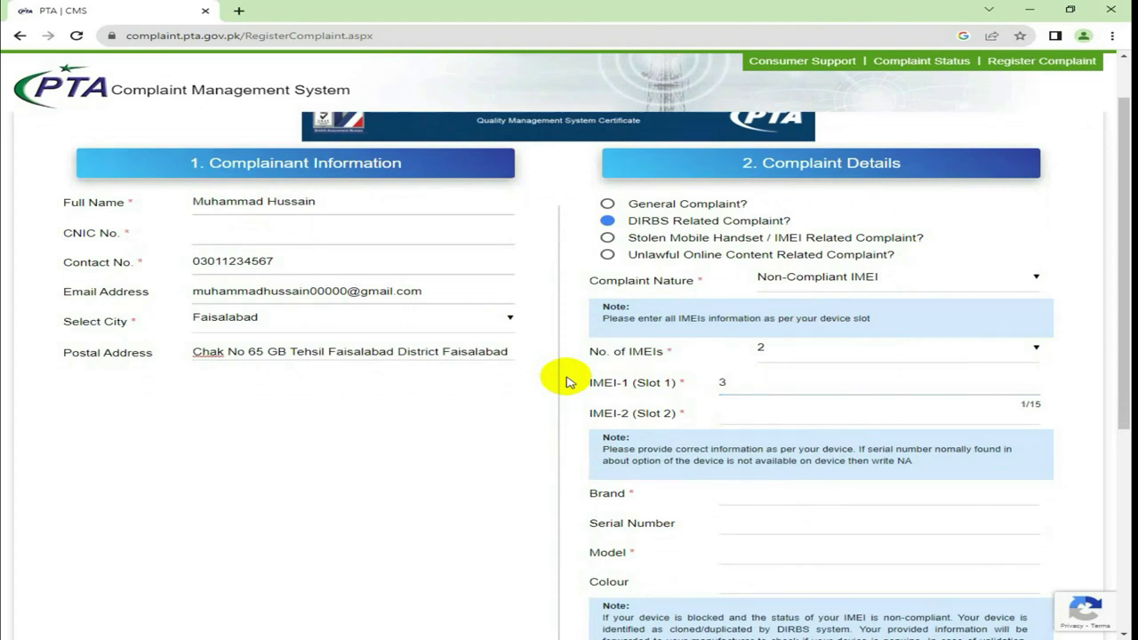
pyautogui.press('BackSpace')
pyautogui.write('860000000000000')
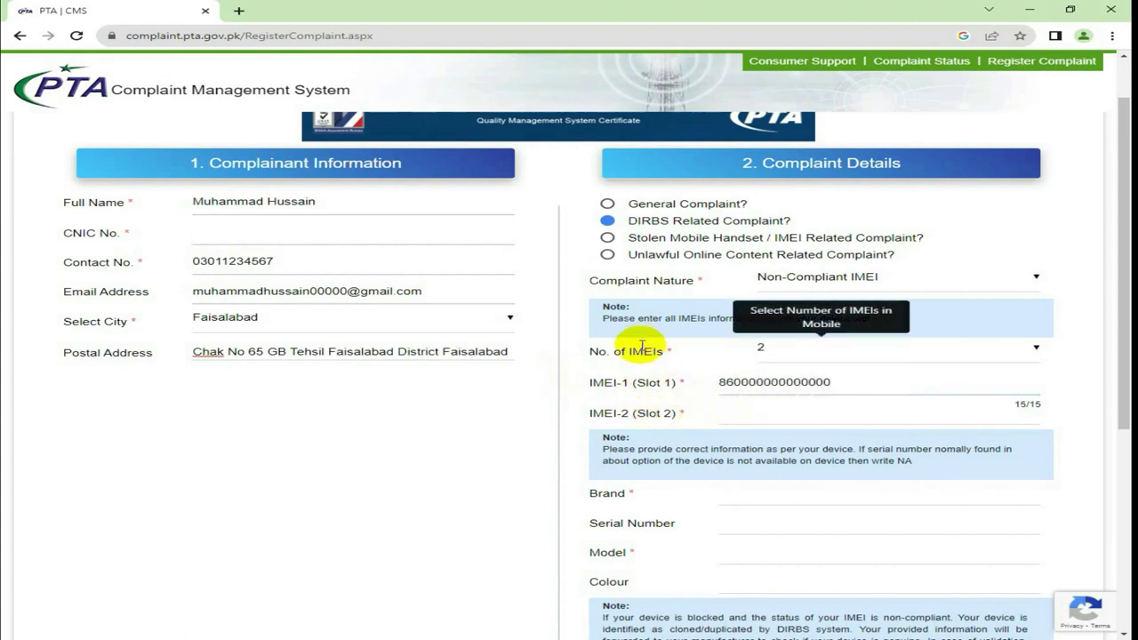
pyautogui.click(576, 414)
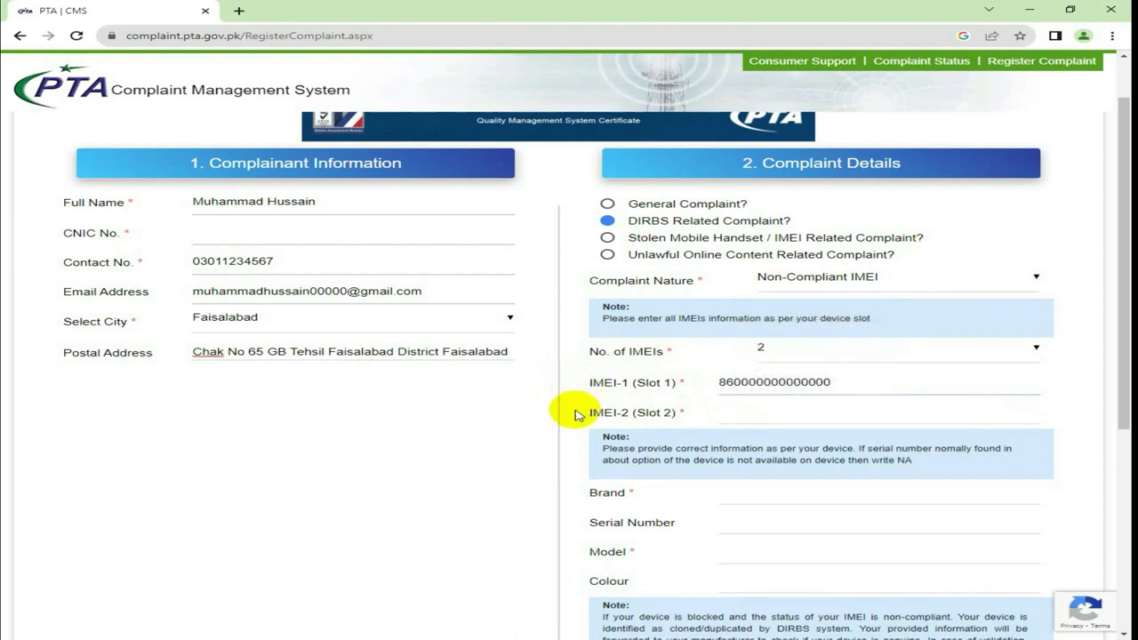
pyautogui.rightClick(574, 414)
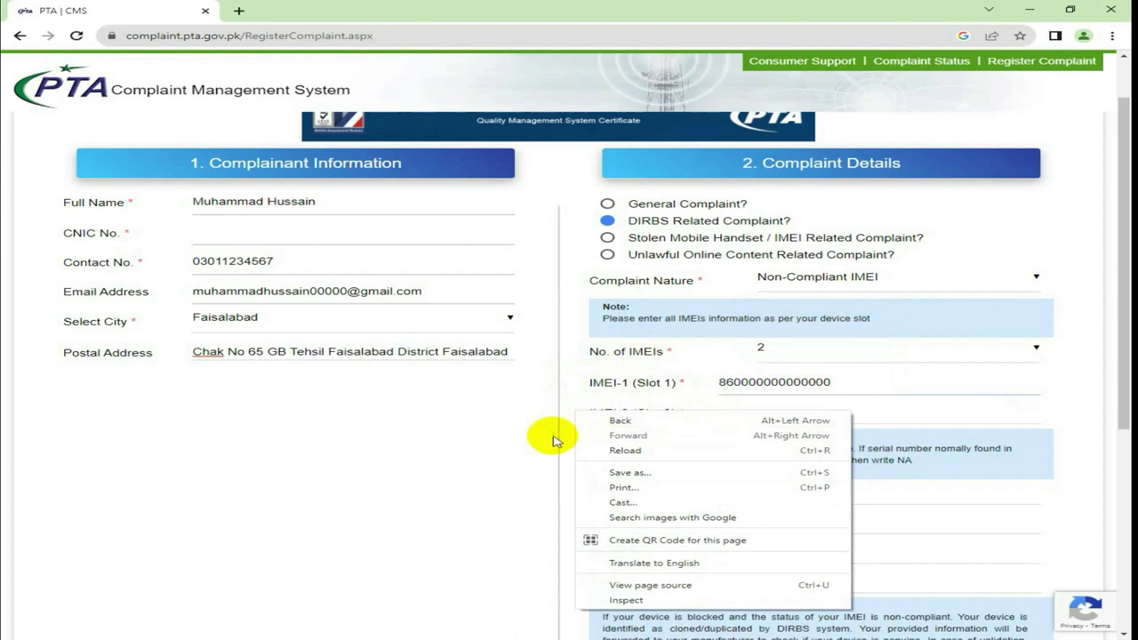
pyautogui.click(523, 442)
pyautogui.click(736, 411)
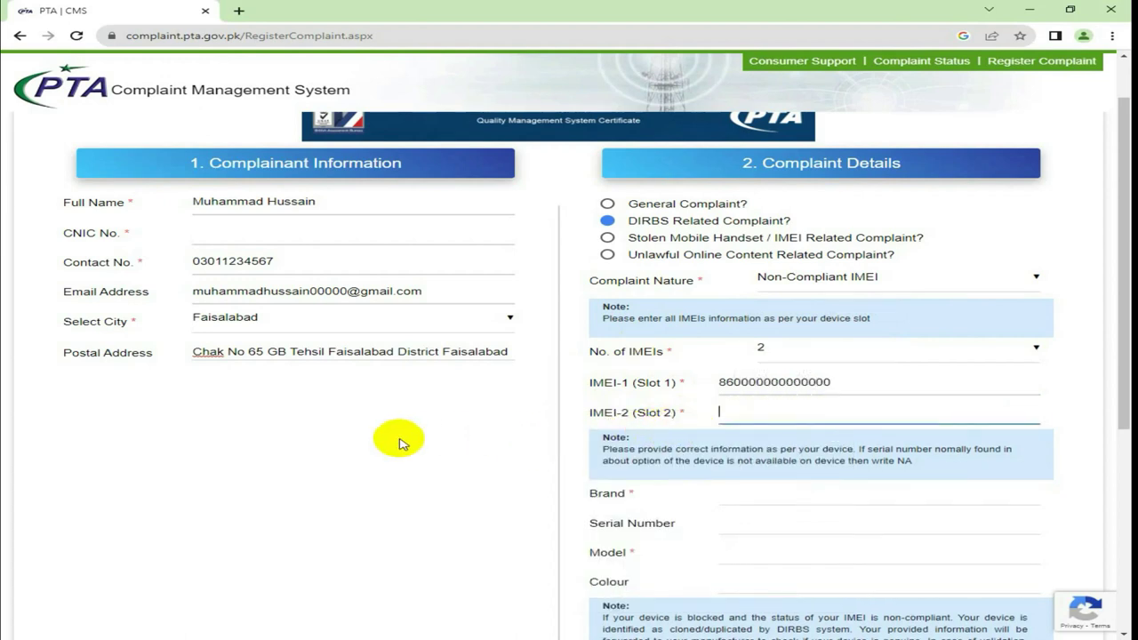
pyautogui.write('8')
pyautogui.press('BackSpace')
pyautogui.write('00000')
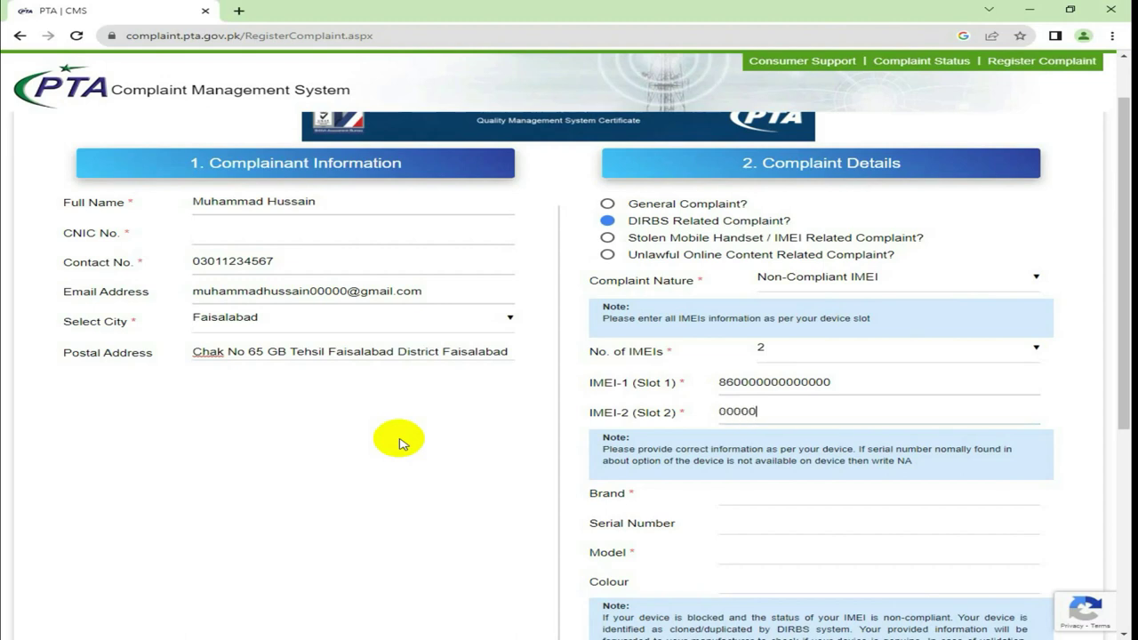
pyautogui.press('BackSpace')
pyautogui.press('BackSpace')
pyautogui.press('BackSpace')
pyautogui.press('BackSpace')
pyautogui.press('BackSpace')
pyautogui.write('860000000000')
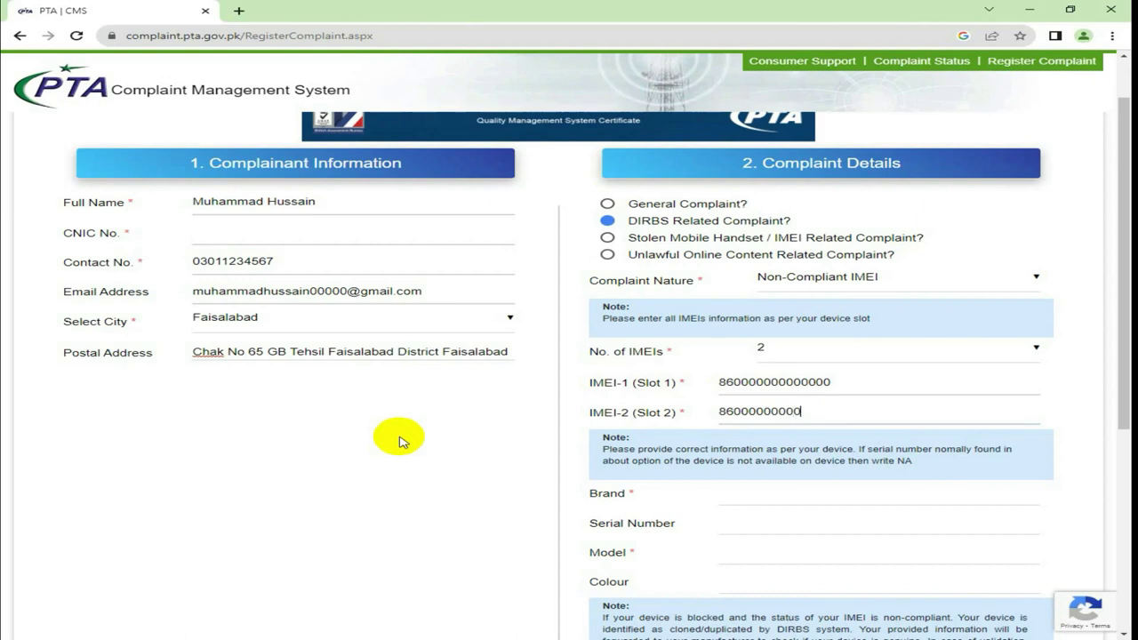
pyautogui.write('001')
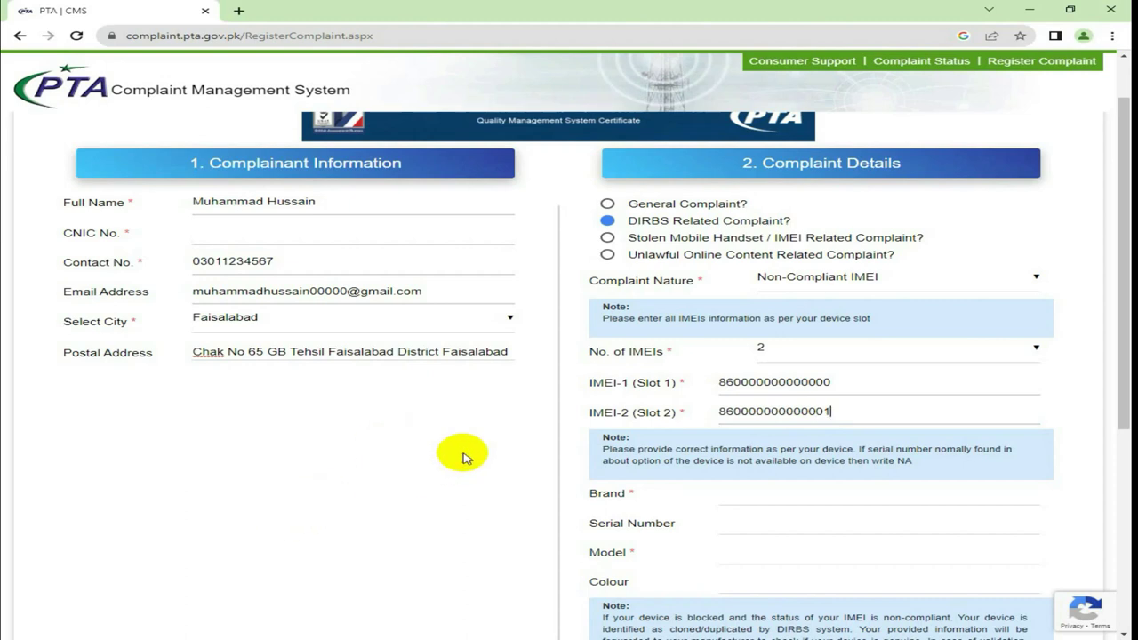
pyautogui.click(516, 428)
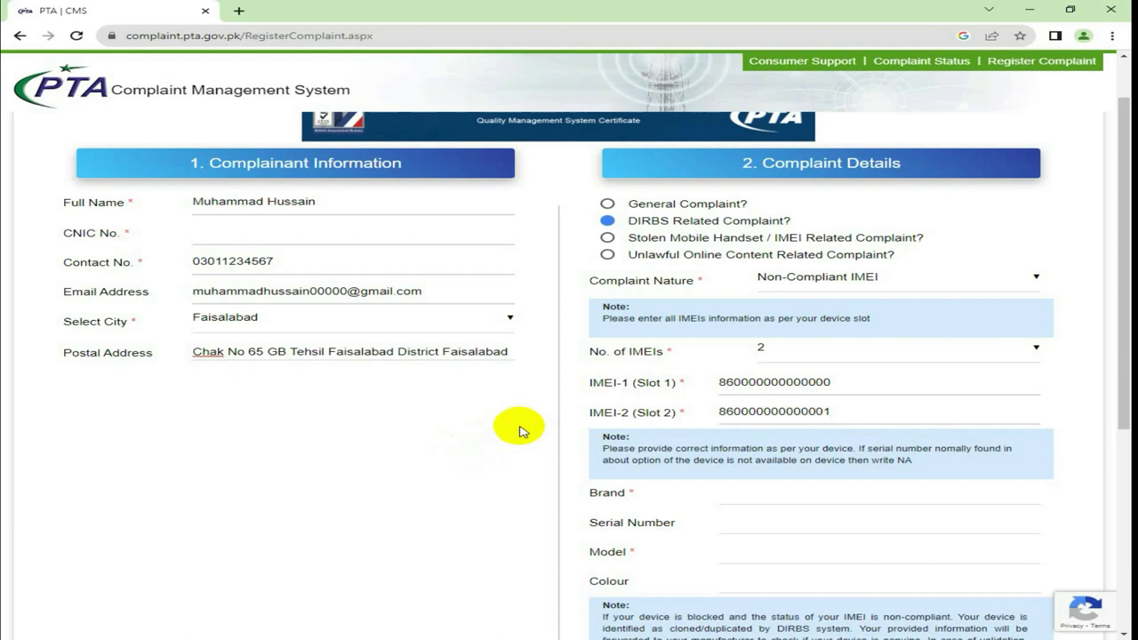
pyautogui.scroll(-1, 520, 431)
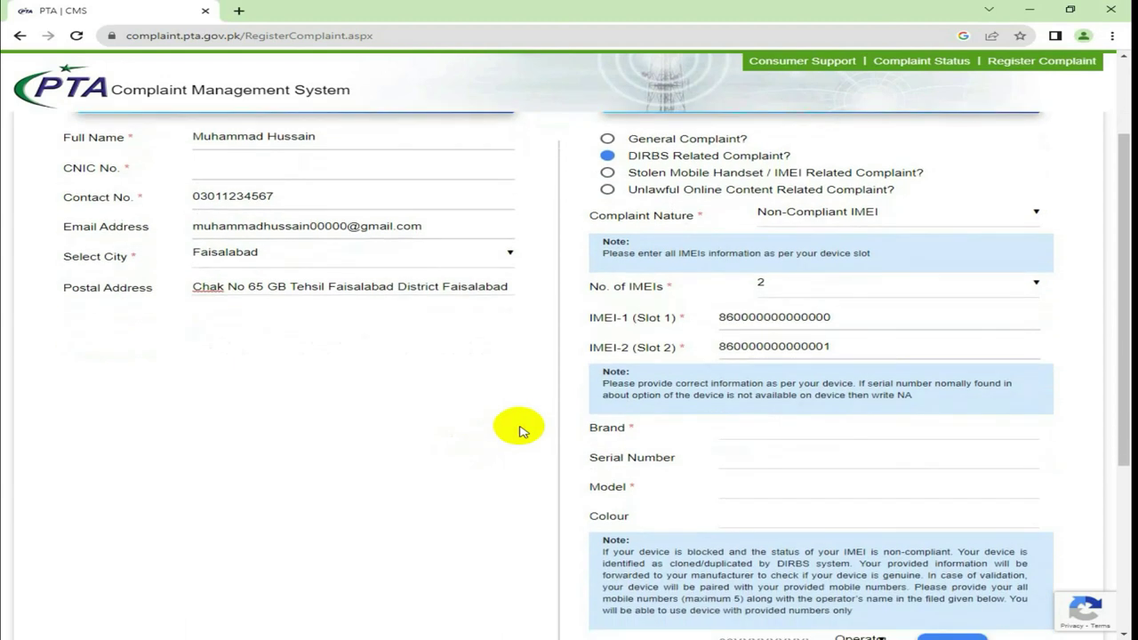
# Enter Samsung in the device Brand field
pyautogui.click(729, 432)
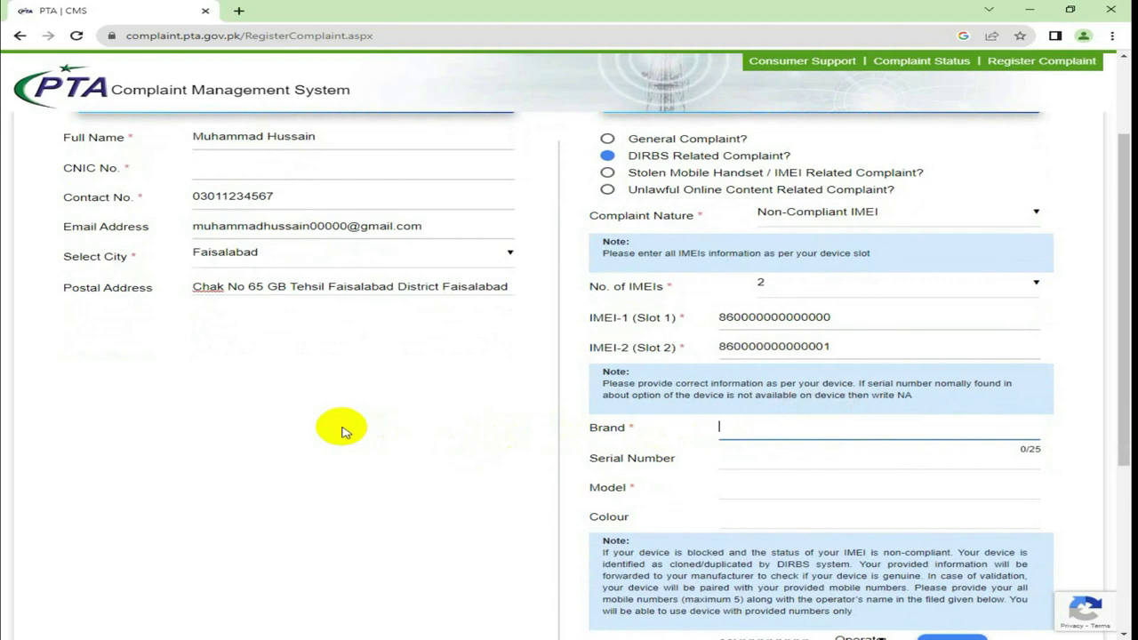
pyautogui.write('S')
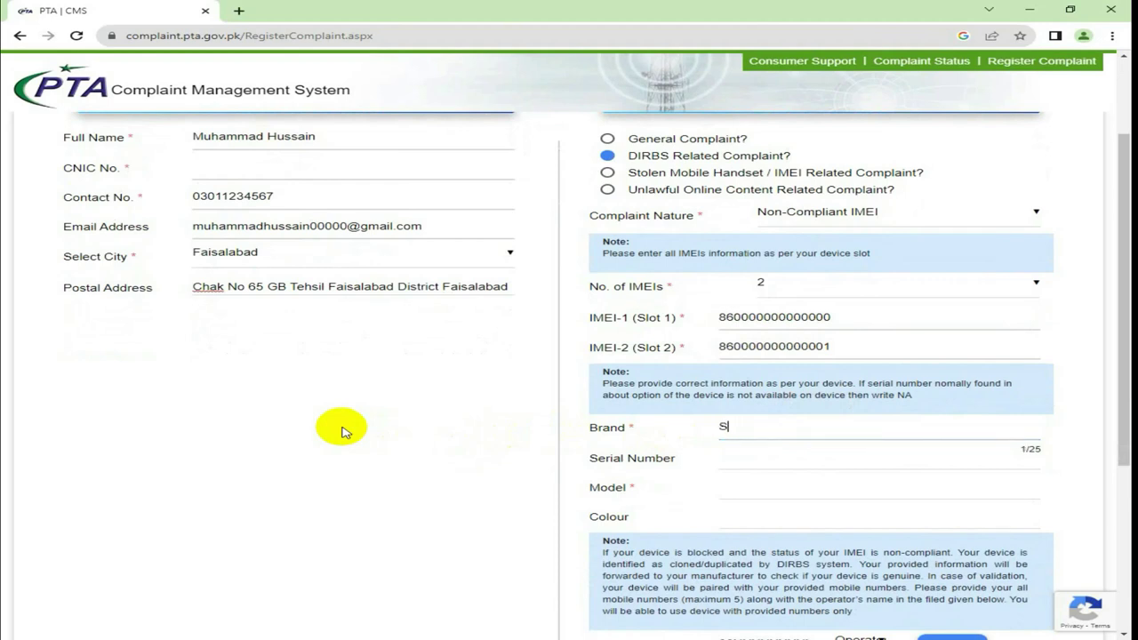
pyautogui.write('amsung')
pyautogui.click(345, 432)
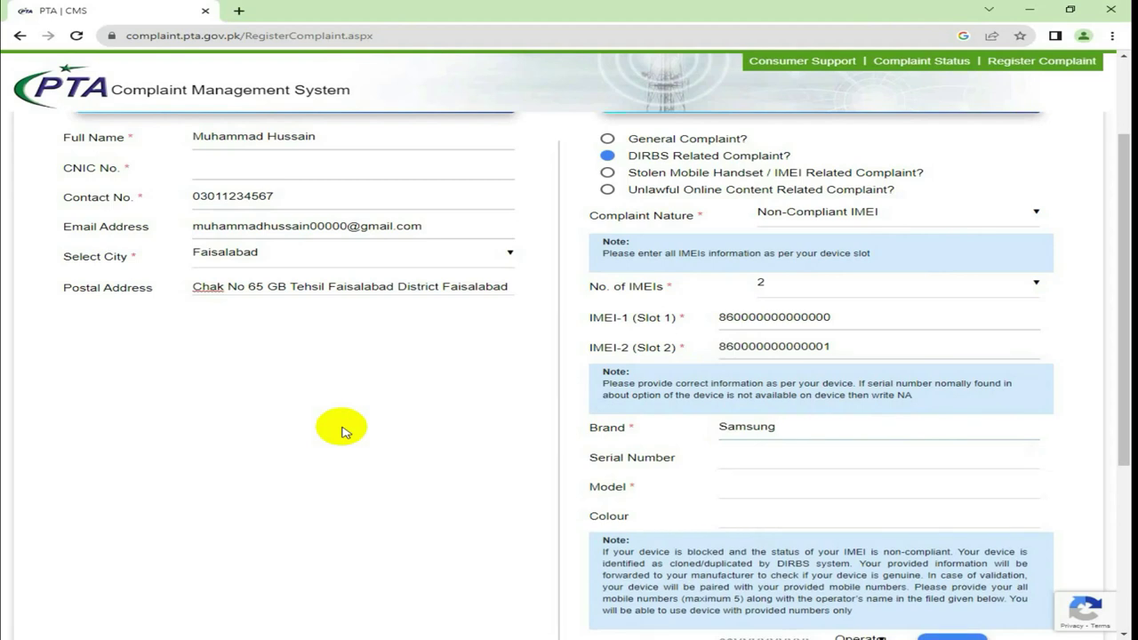
pyautogui.scroll(-1, 345, 432)
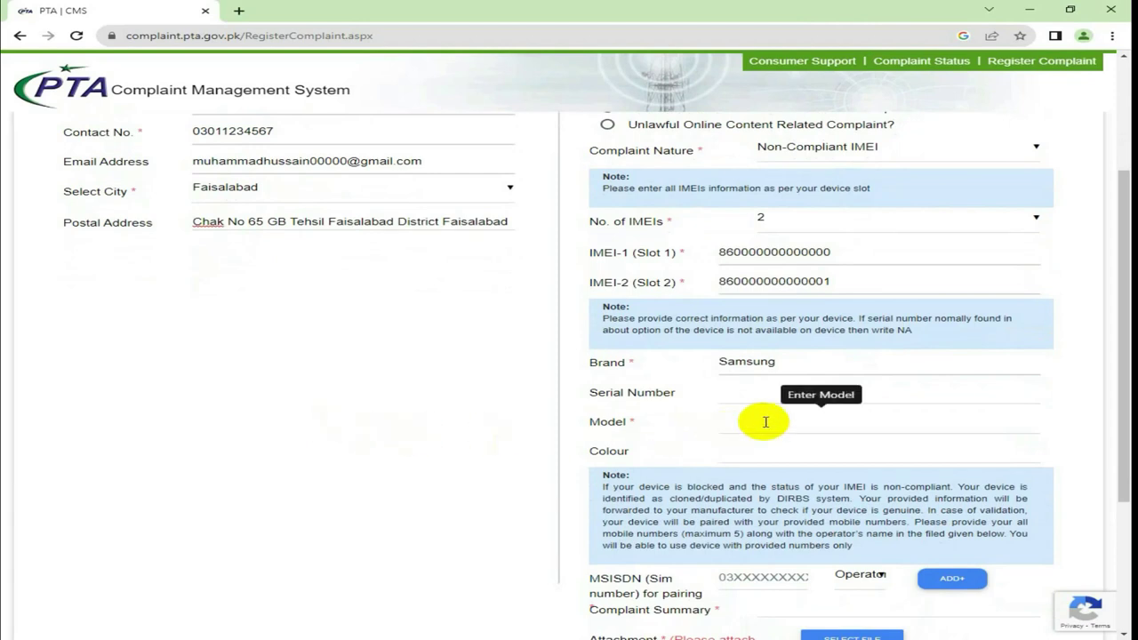
pyautogui.click(791, 398)
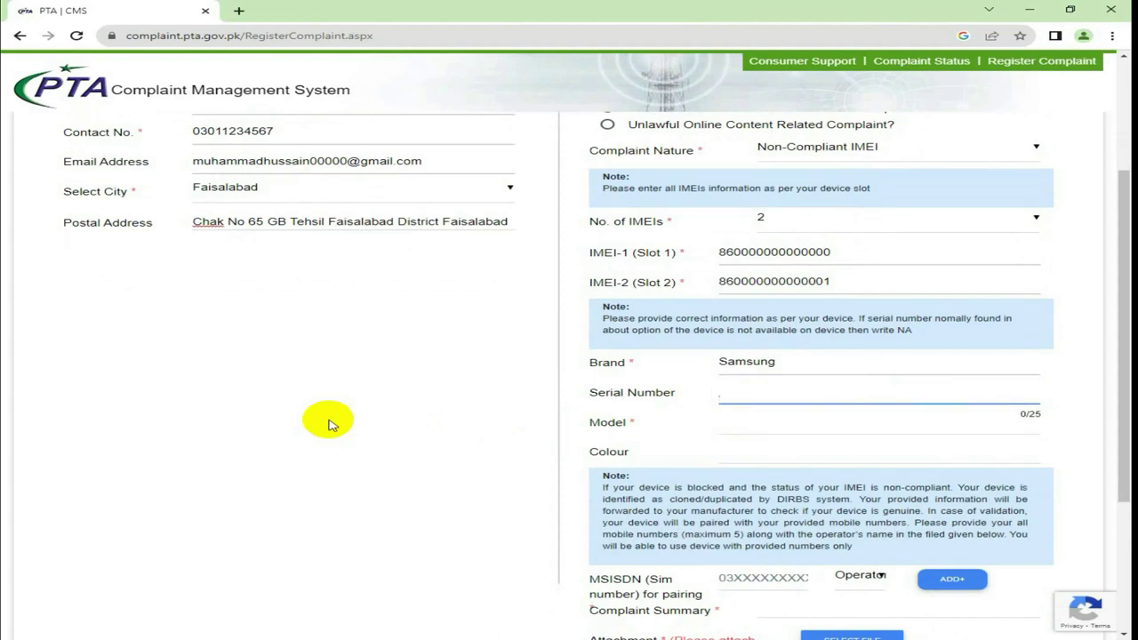
# Enter the device serial number and the model Samsung Galaxy A71
pyautogui.write('SYT13')
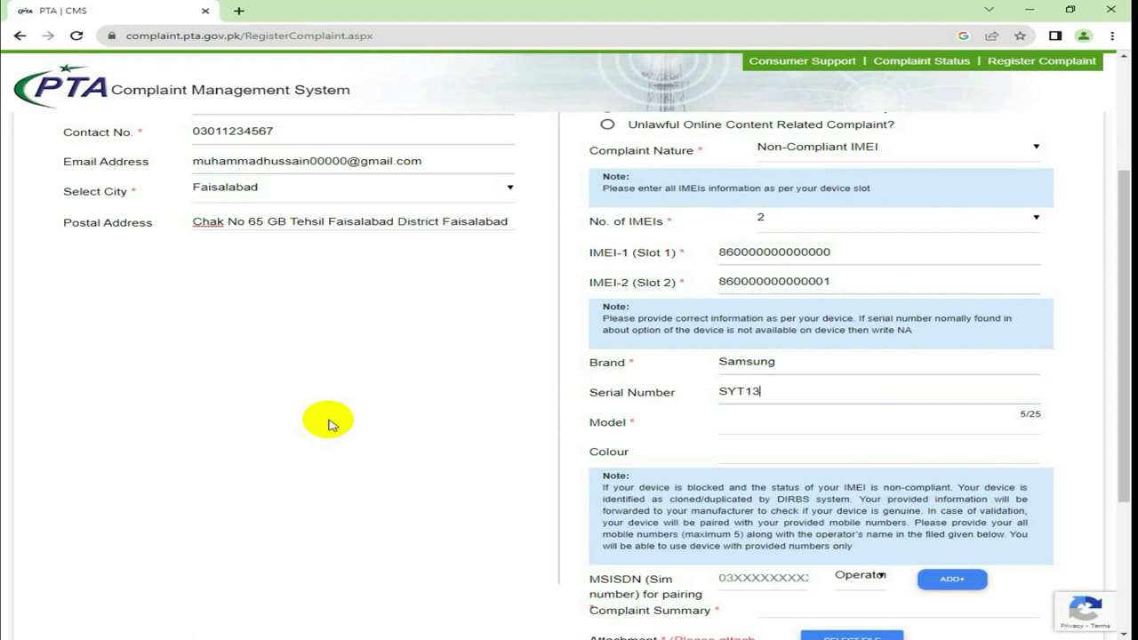
pyautogui.write('65AB')
pyautogui.click(722, 422)
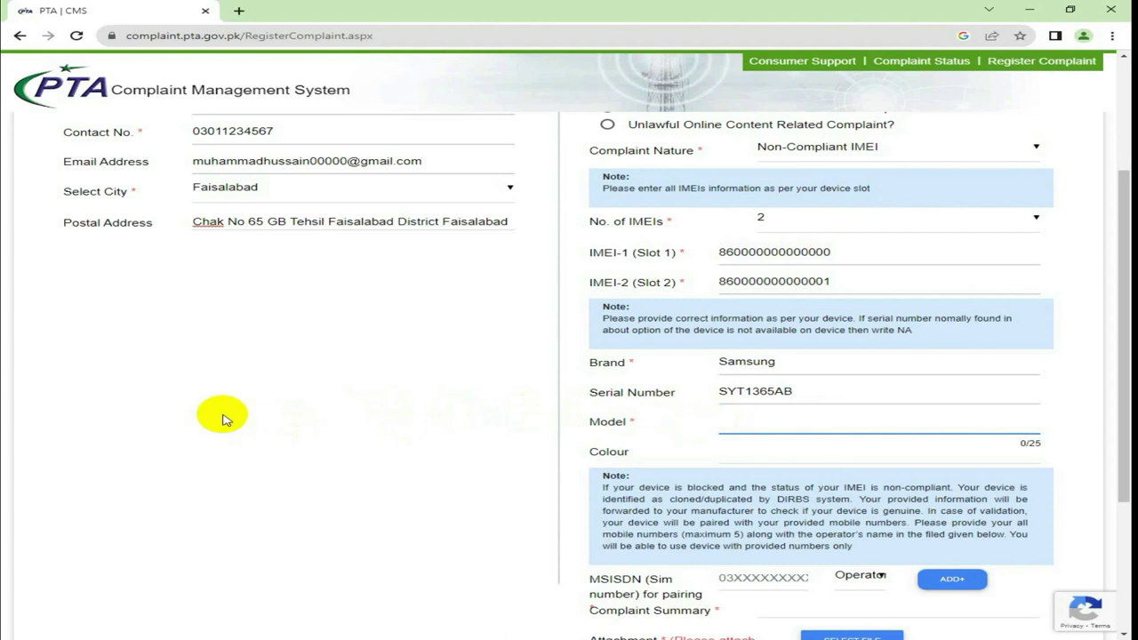
pyautogui.write('S')
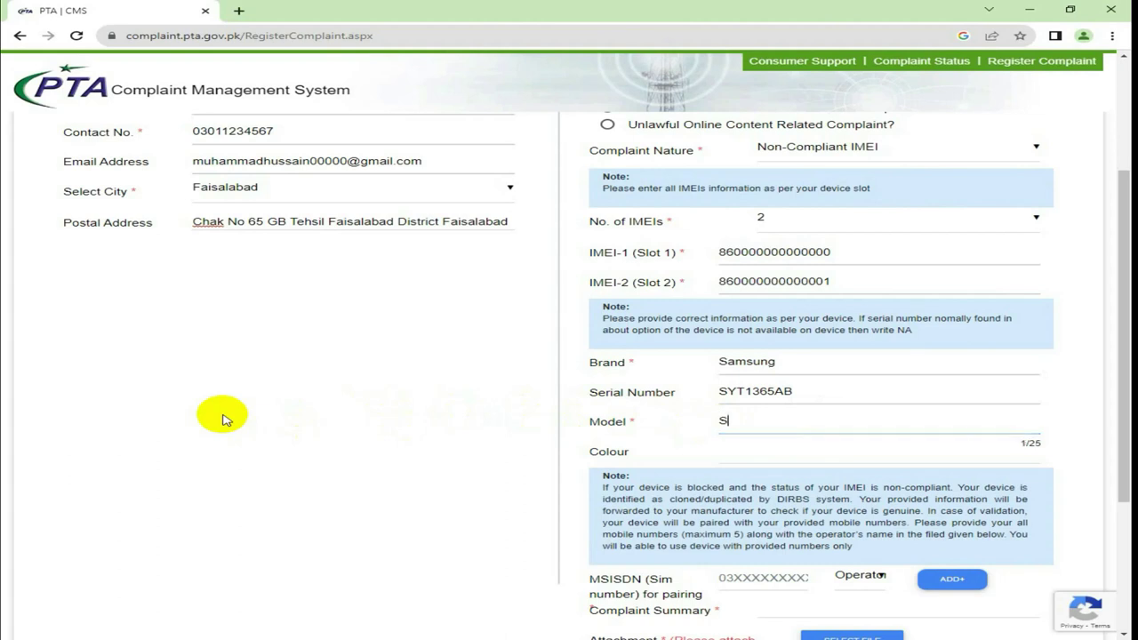
pyautogui.write('amsung Galaxy A71')
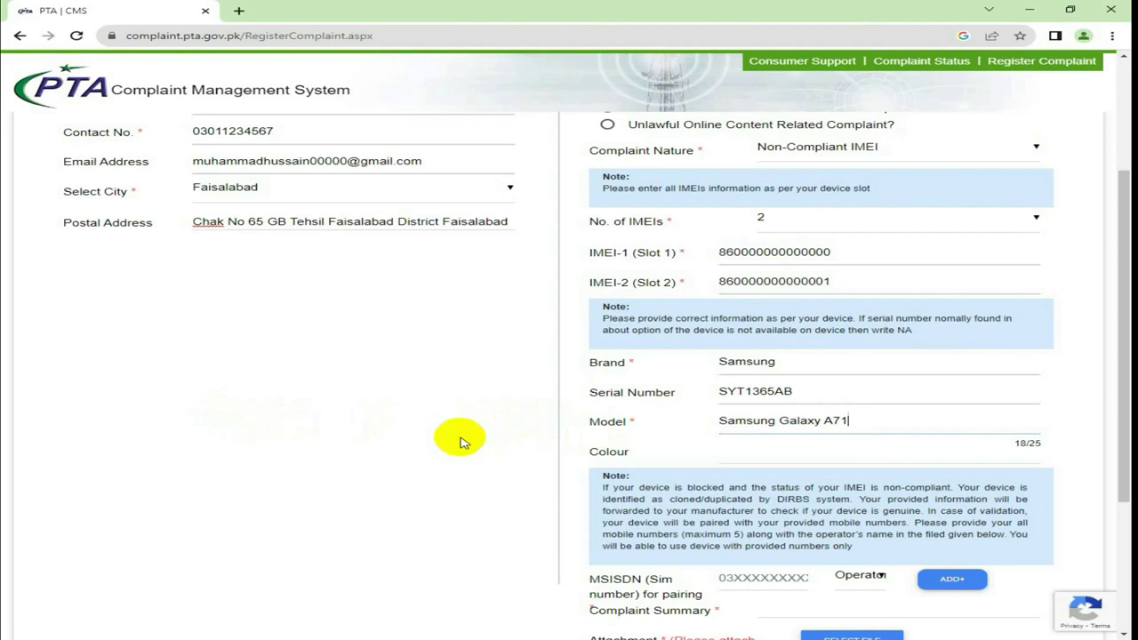
pyautogui.click(433, 446)
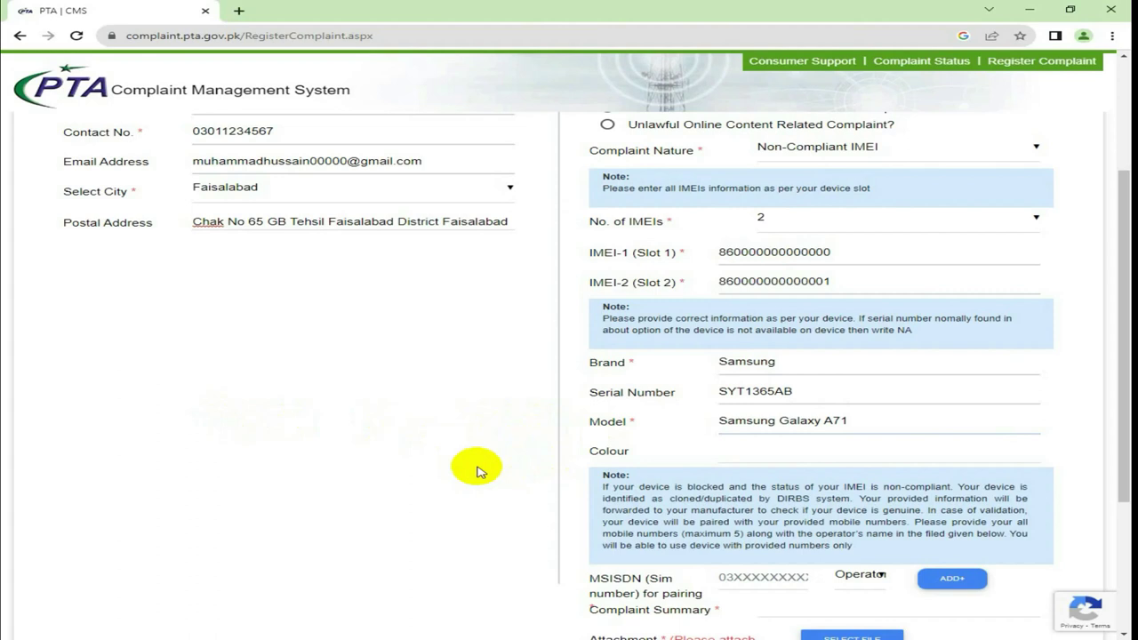
pyautogui.scroll(-1, 478, 472)
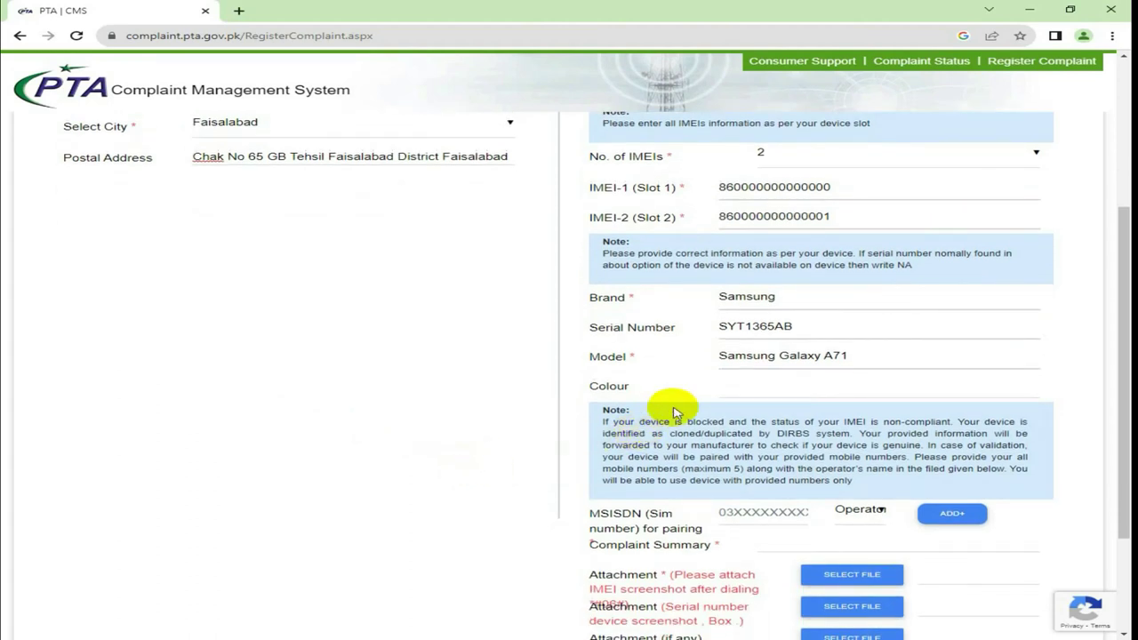
# Enter Prism Black as the device Colour
pyautogui.click(752, 386)
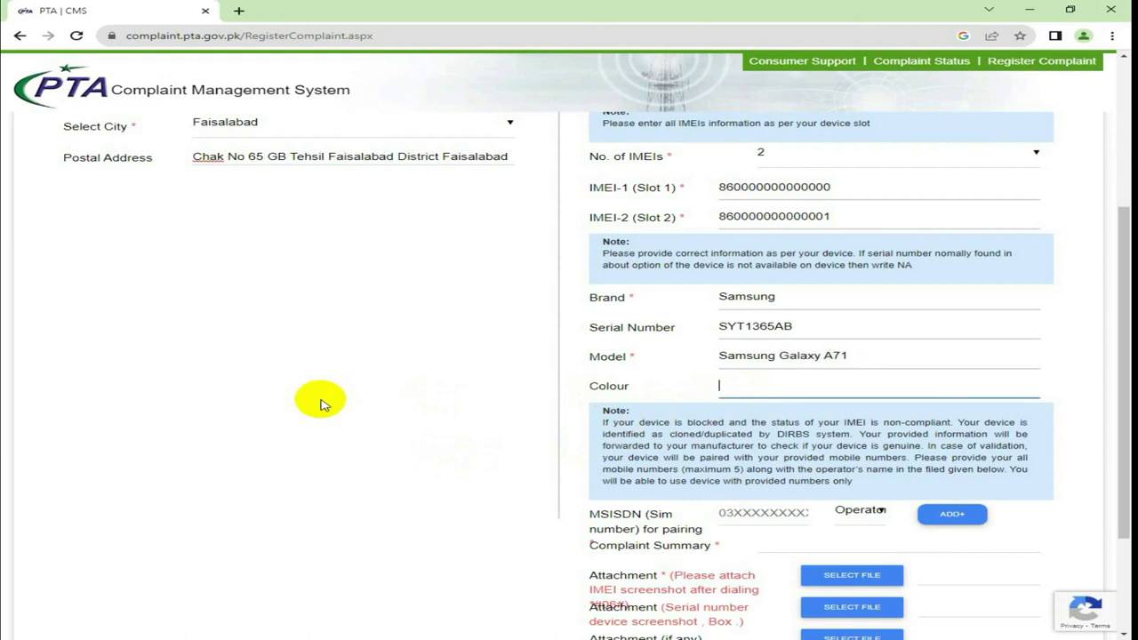
pyautogui.click(322, 404)
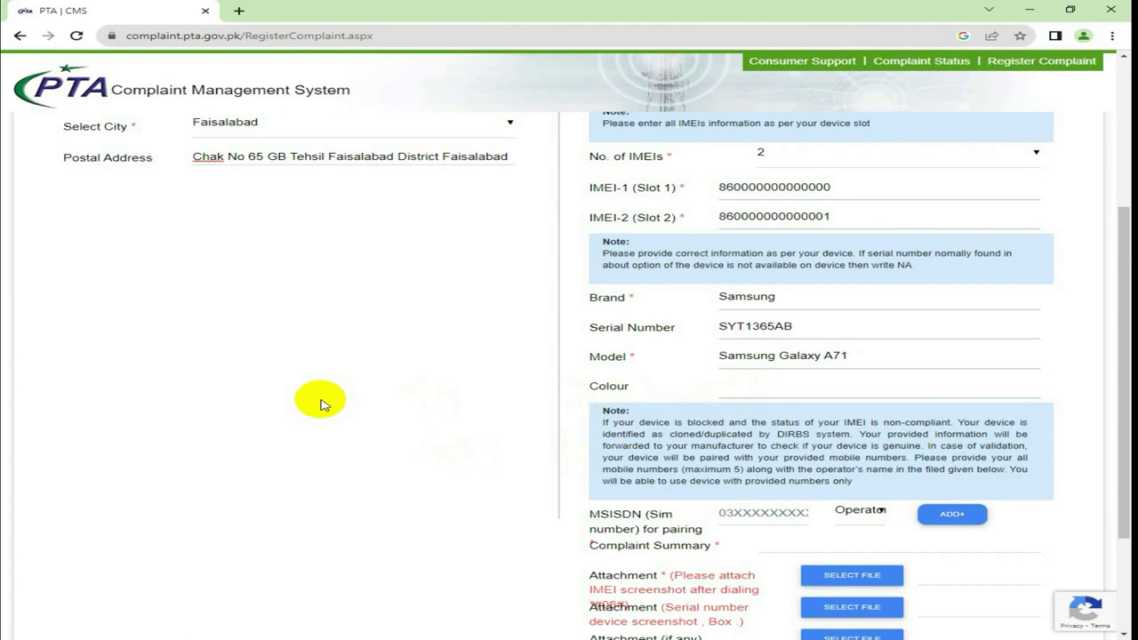
pyautogui.write('Prism')
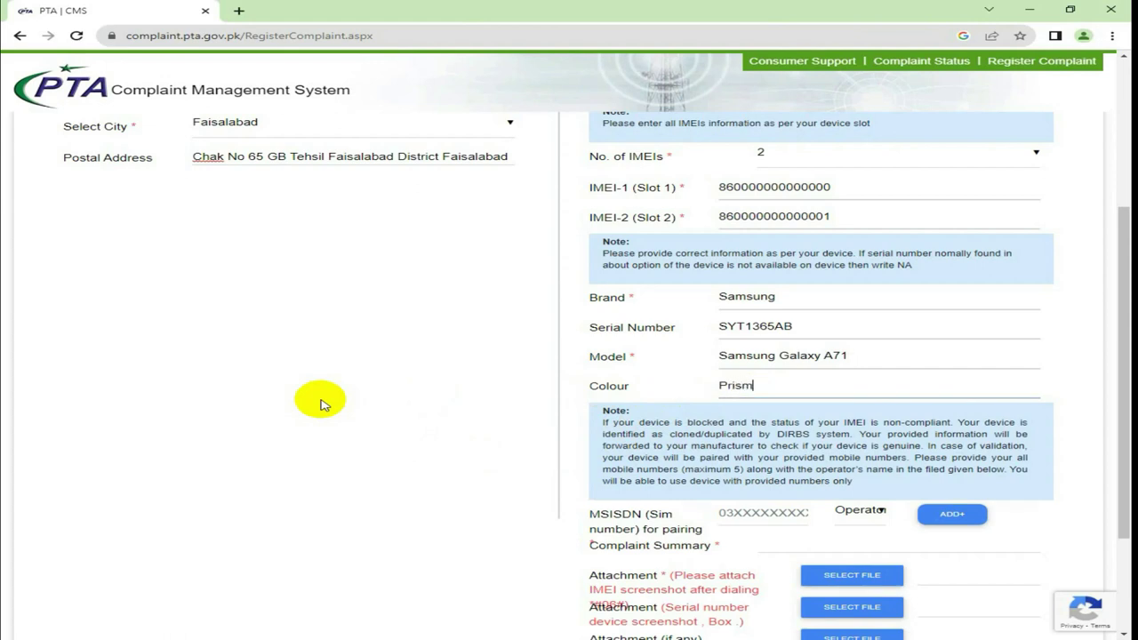
pyautogui.write(' Black')
pyautogui.scroll(-1, 322, 404)
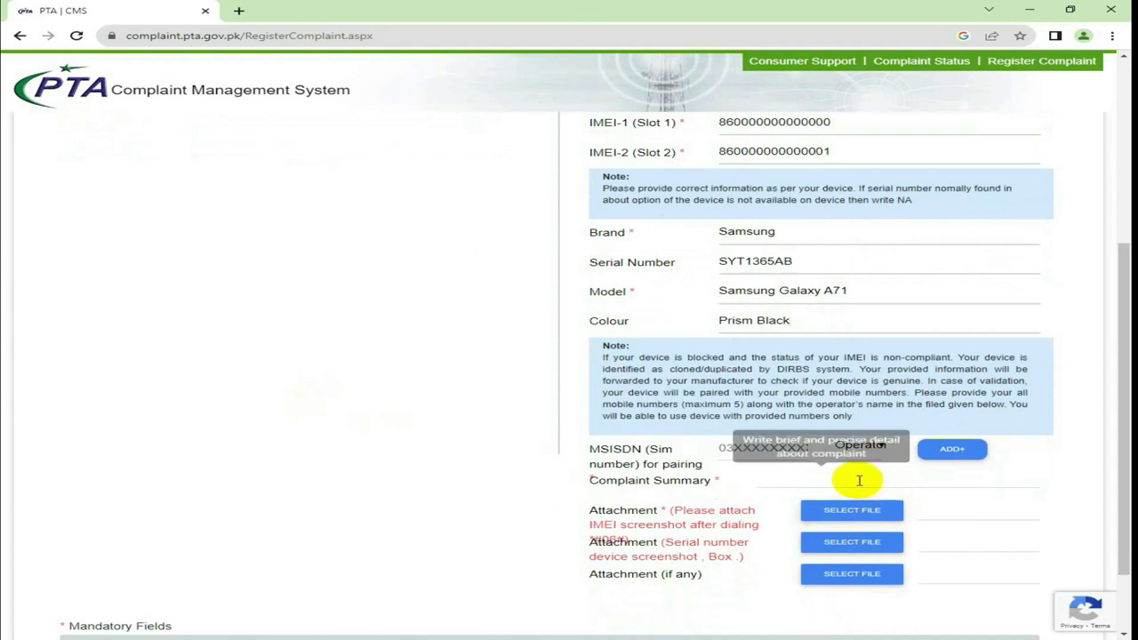
pyautogui.scroll(-1, 302, 443)
pyautogui.scroll(1, 302, 442)
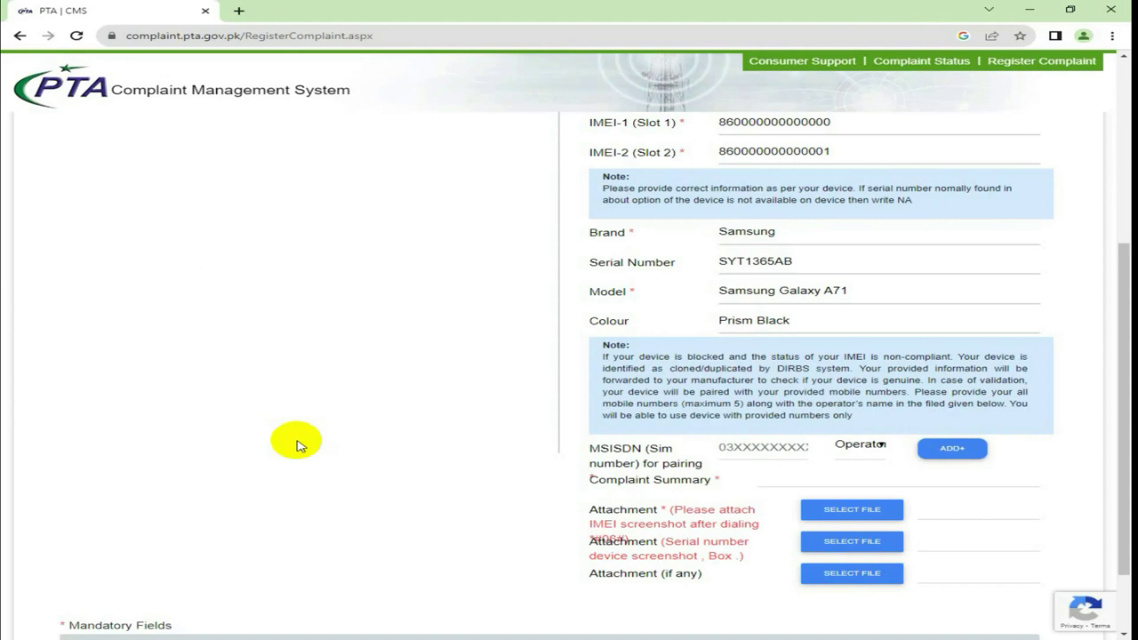
# Enter the first SIM number in MSISDN and set its operator to Jazz/Warid
pyautogui.click(712, 447)
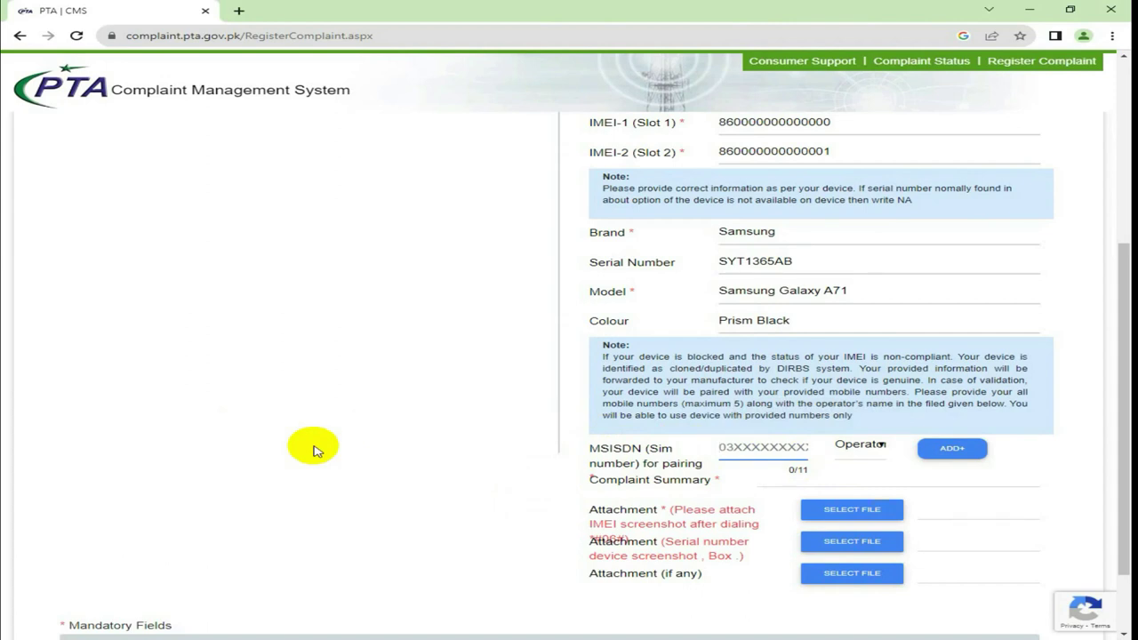
pyautogui.write('03011234567')
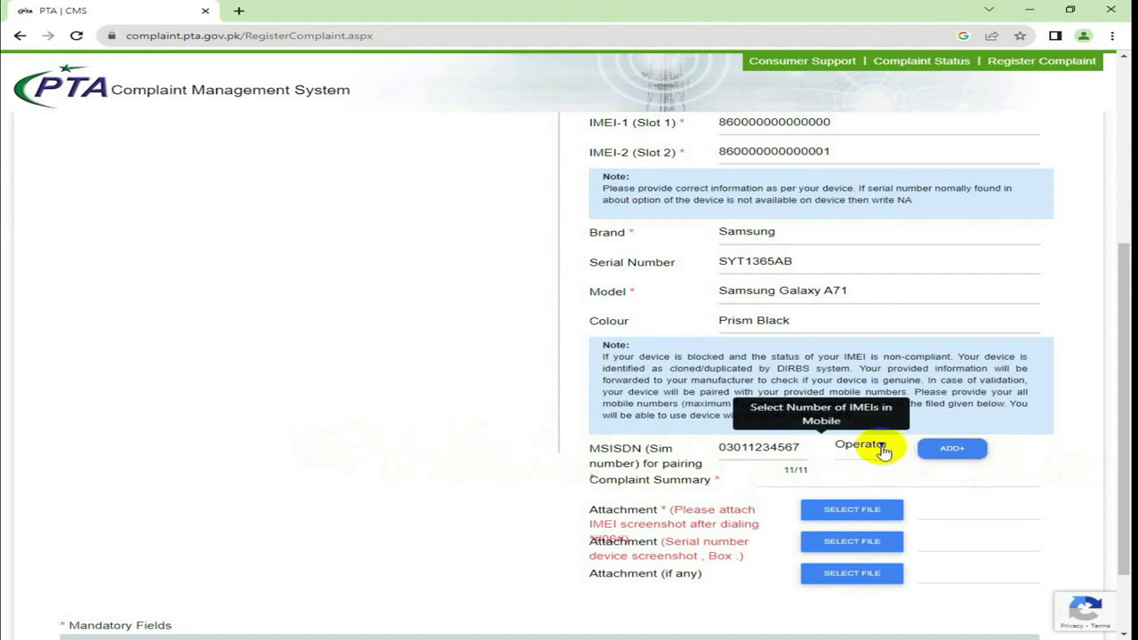
pyautogui.click(884, 452)
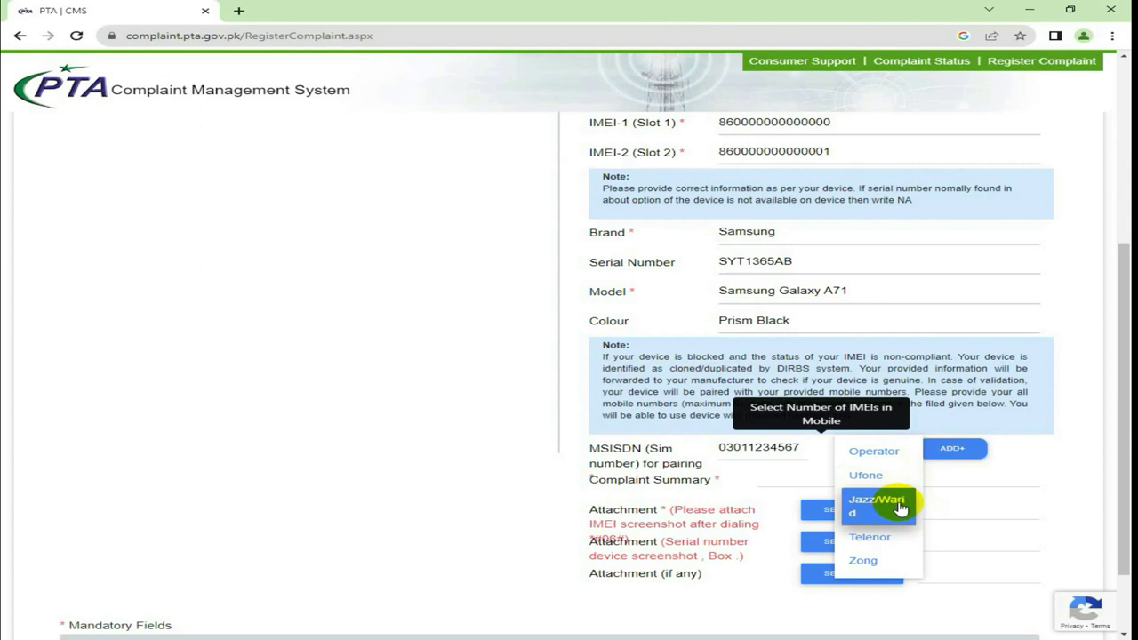
pyautogui.click(901, 507)
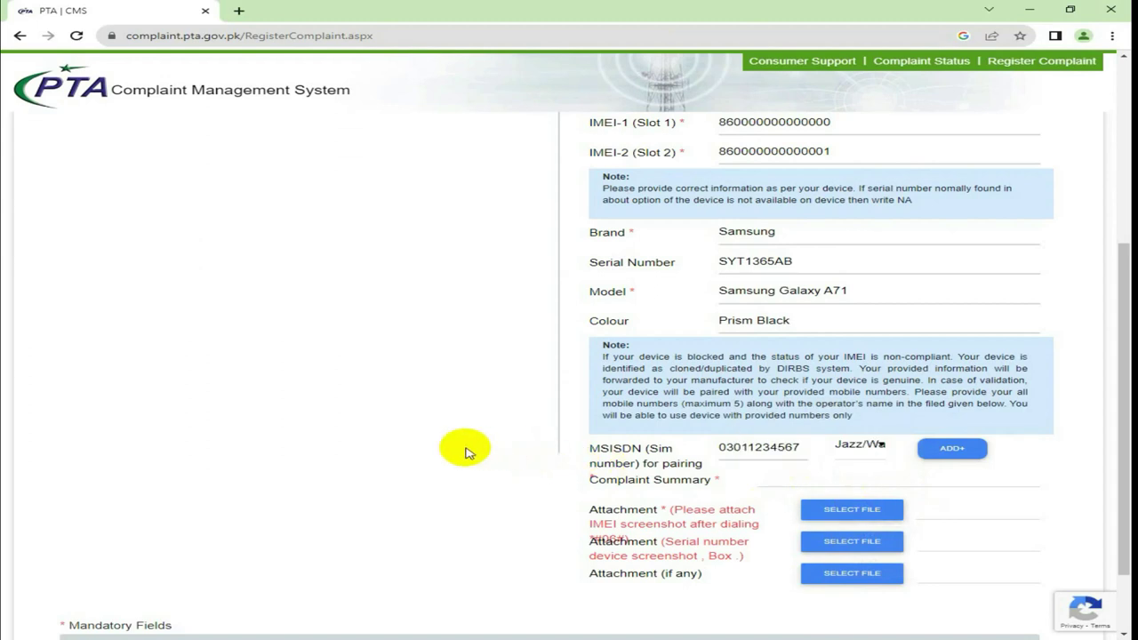
pyautogui.click(838, 481)
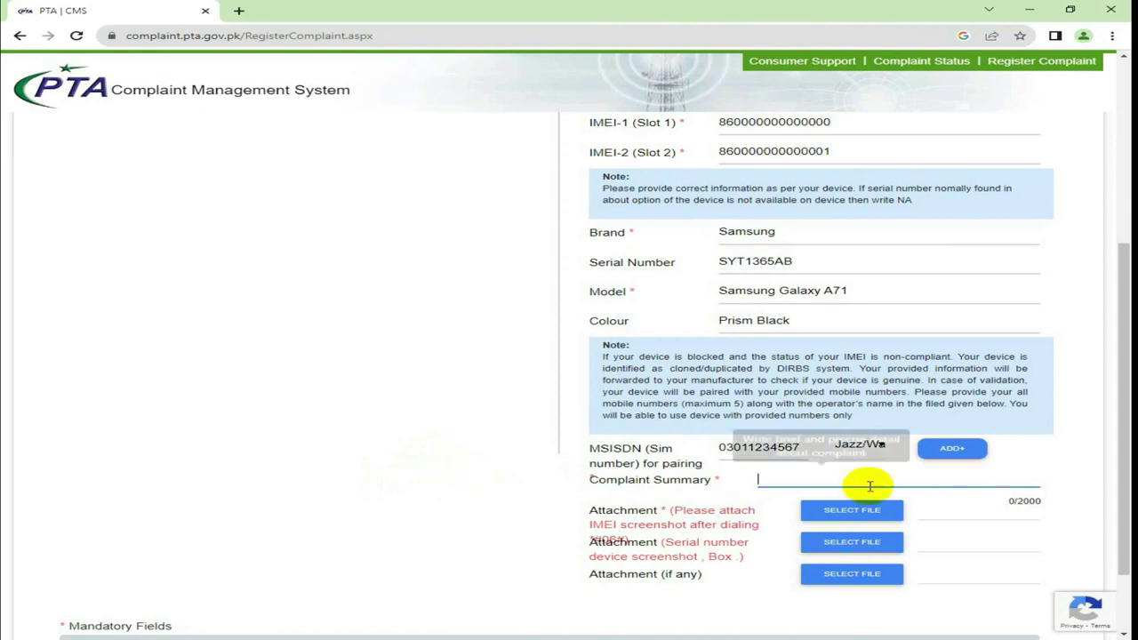
pyautogui.scroll(-1, 413, 486)
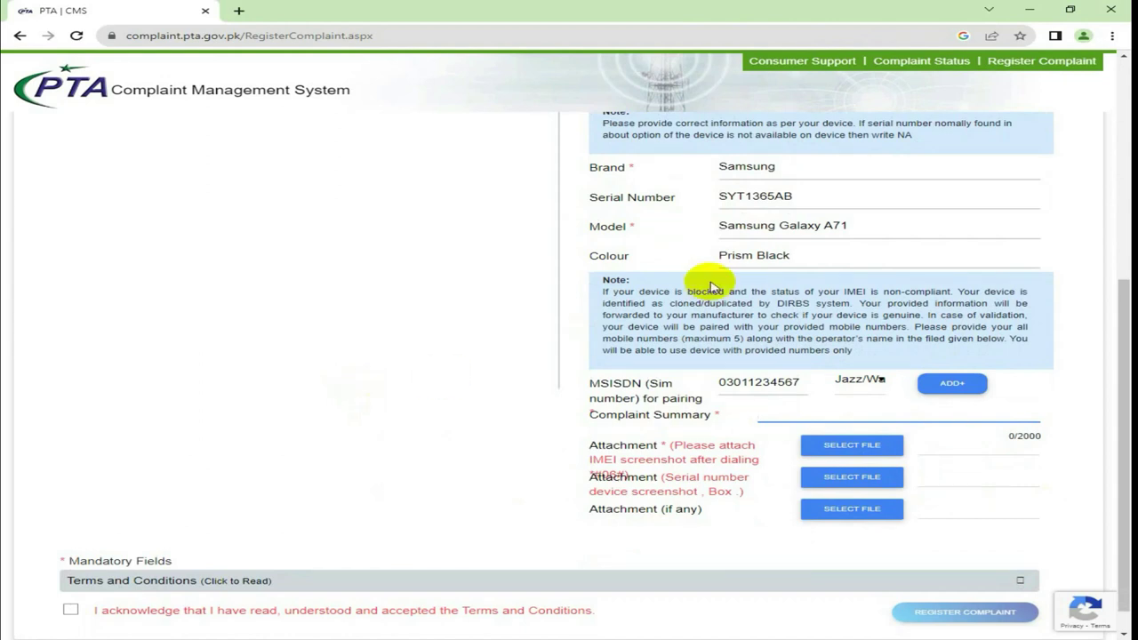
# Add a second SIM row, enter its number and choose operator Jazz/Warid
pyautogui.click(934, 384)
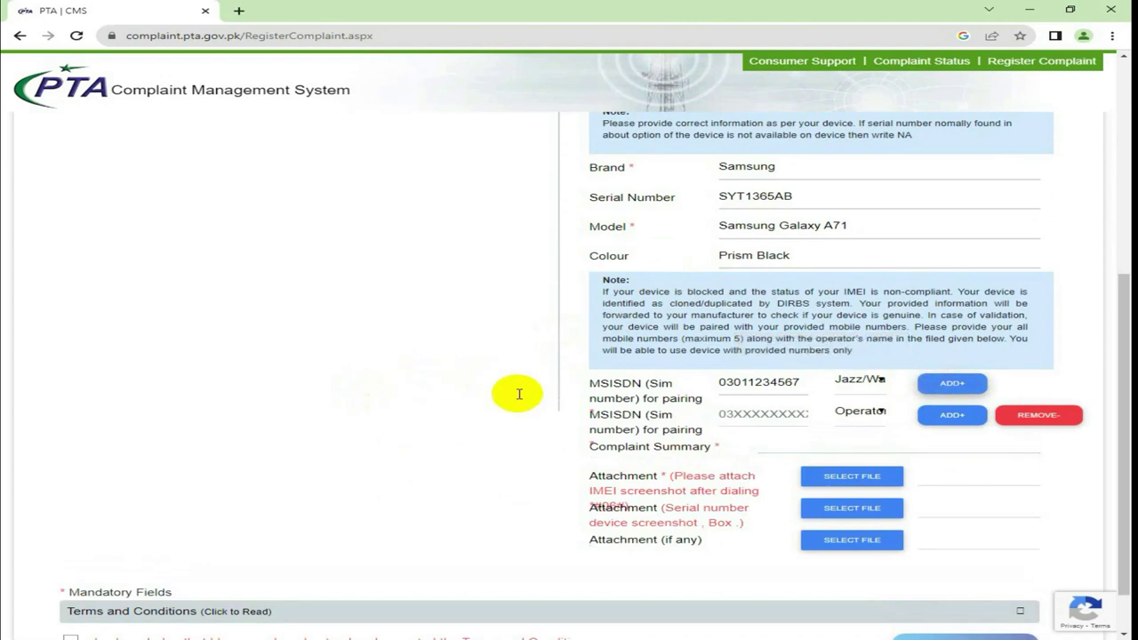
pyautogui.click(762, 414)
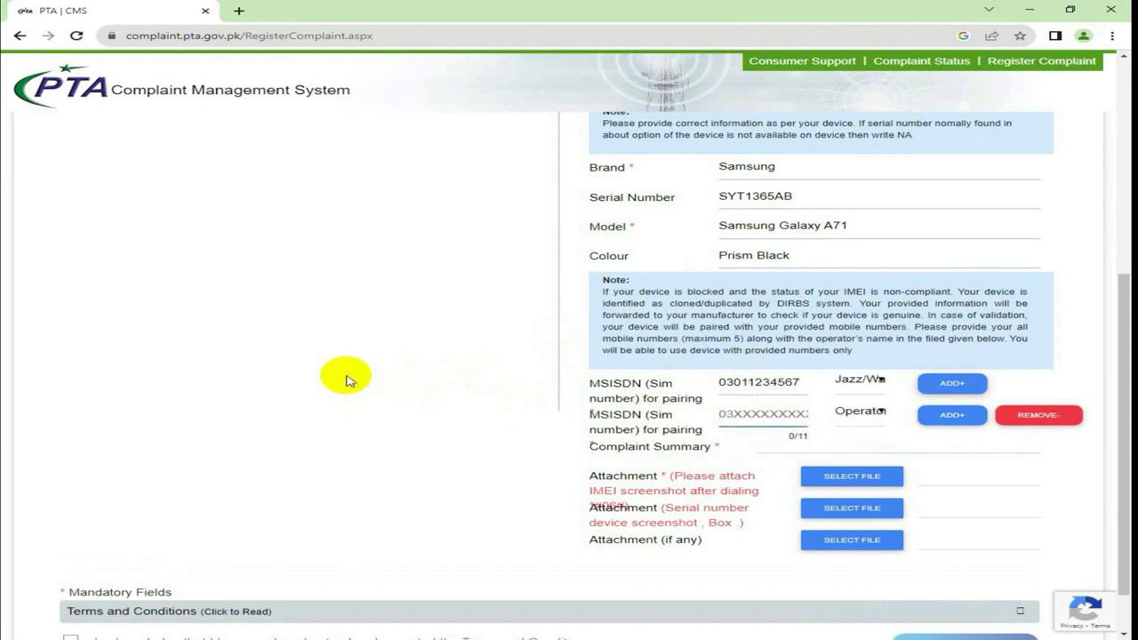
pyautogui.write('0301')
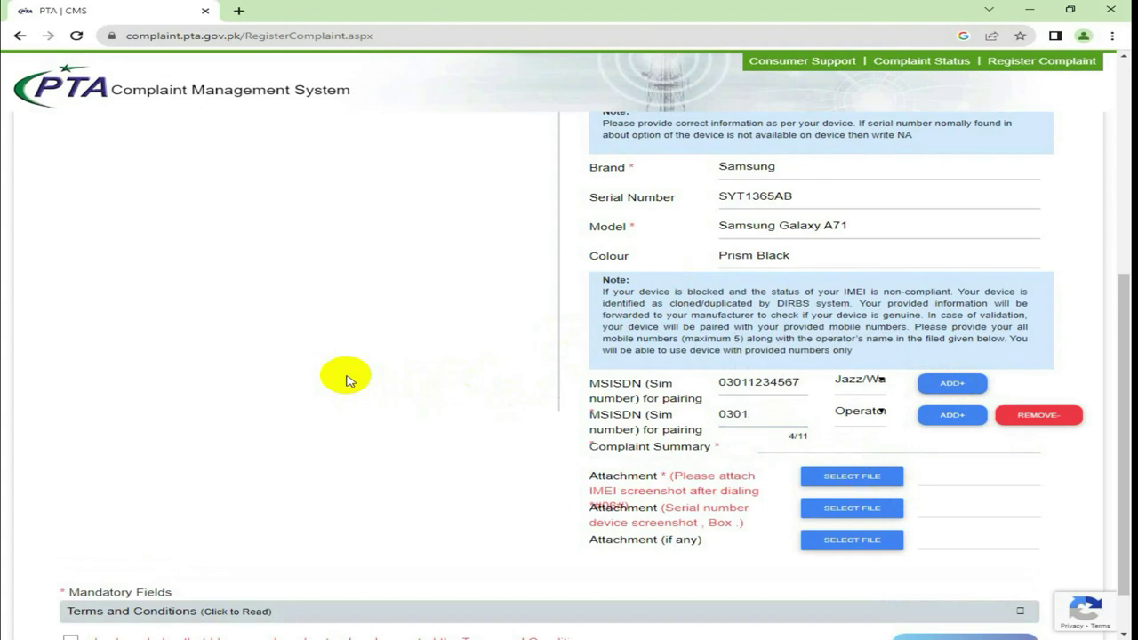
pyautogui.write('2233445')
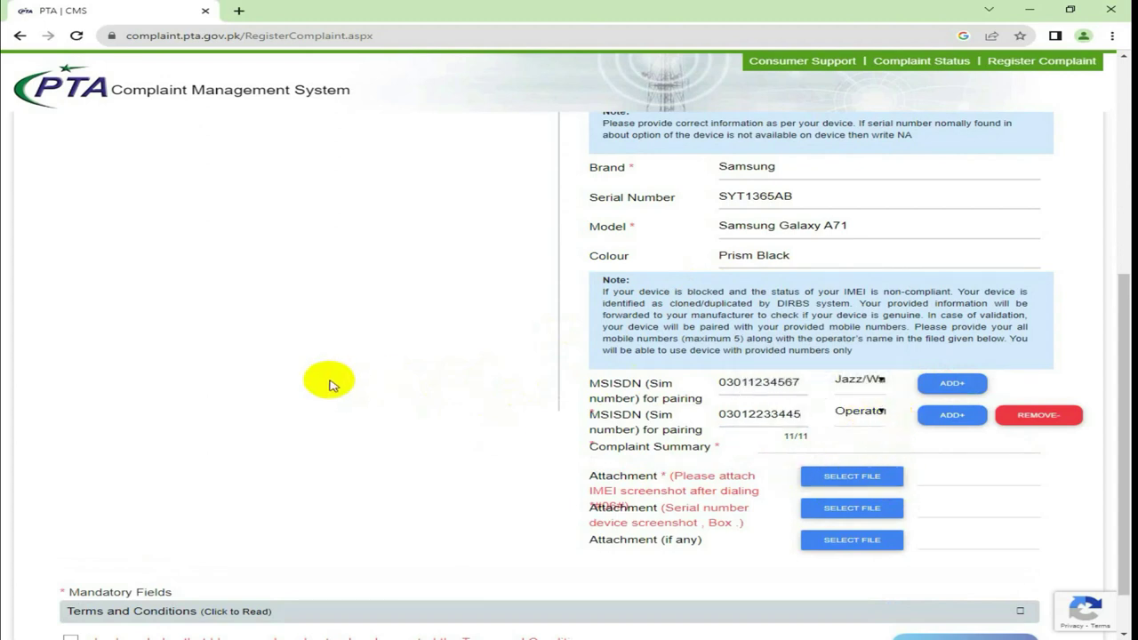
pyautogui.click(887, 416)
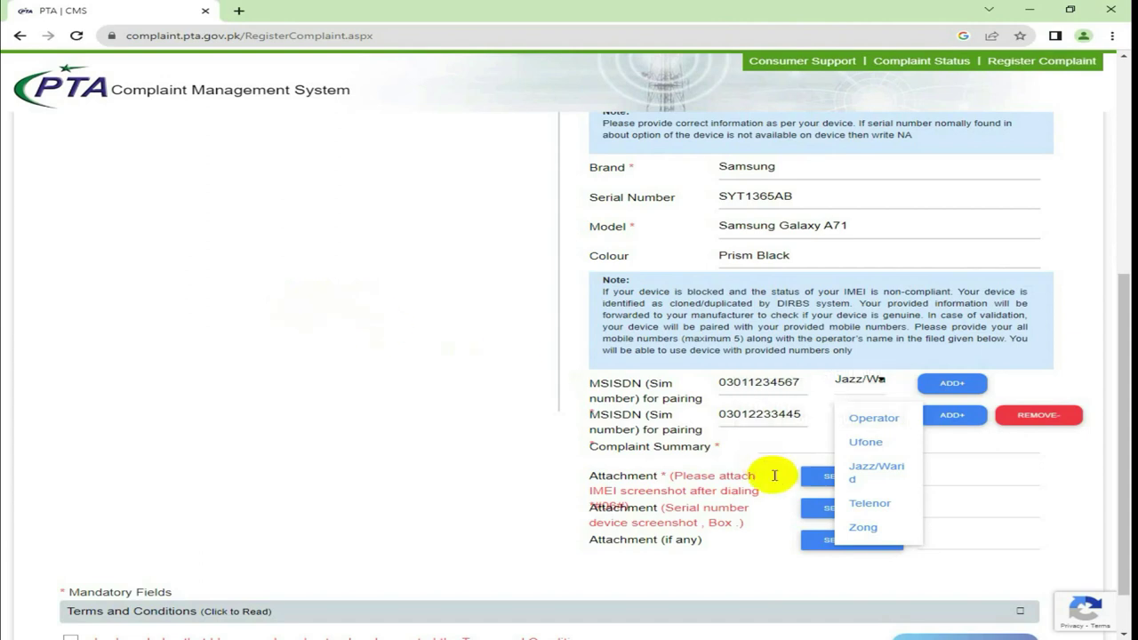
pyautogui.click(873, 471)
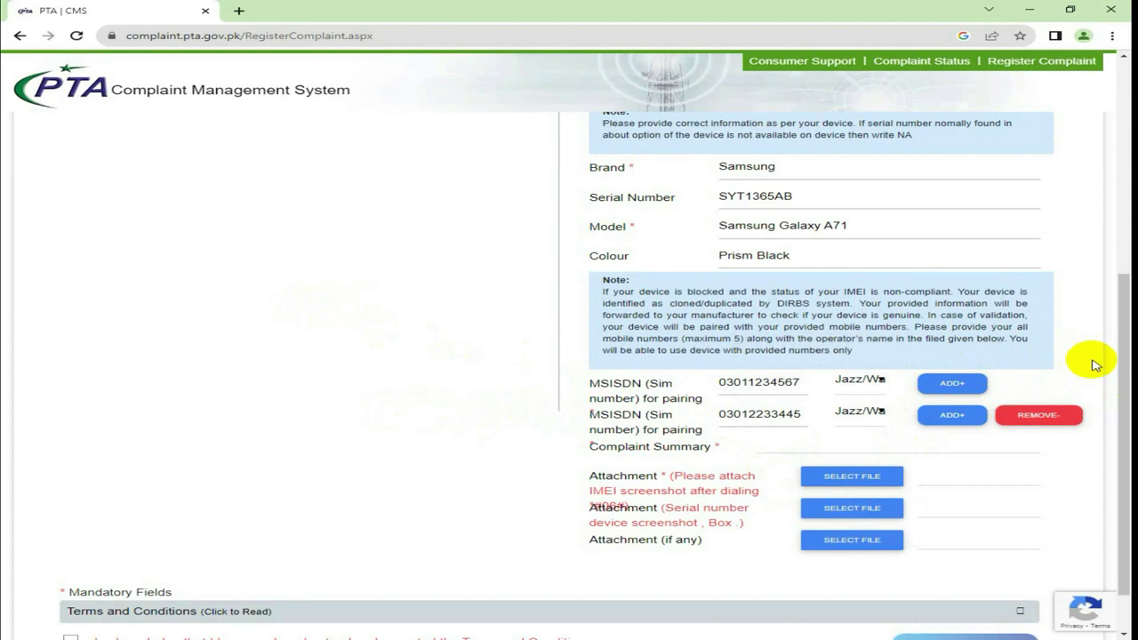
pyautogui.scroll(-1, 990, 384)
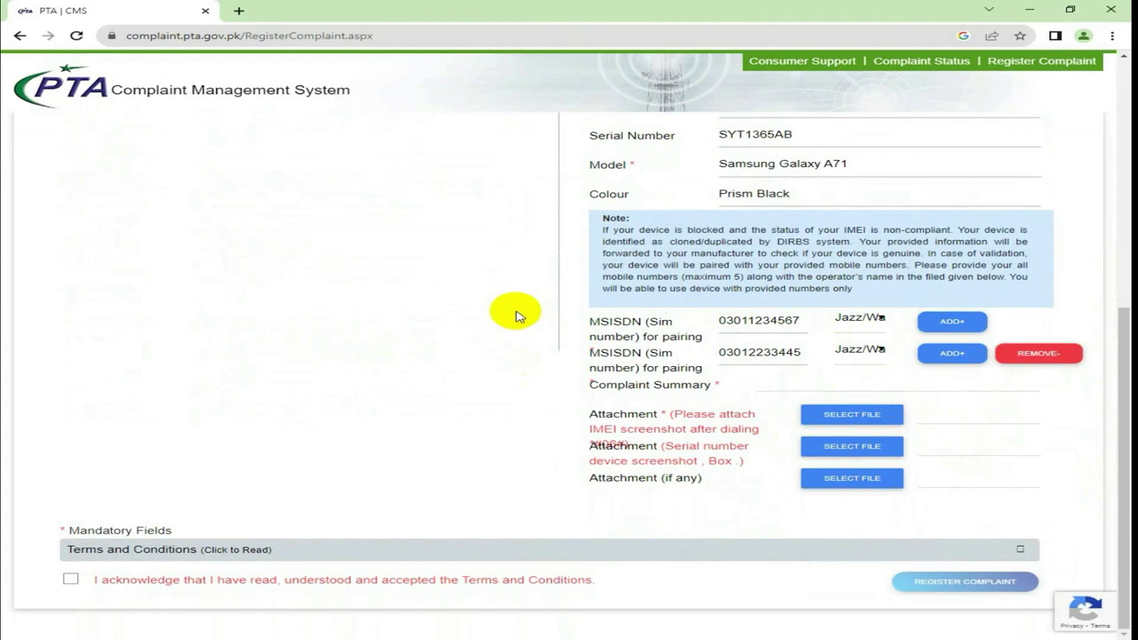
# Add a third SIM row, enter its number and set its operator to Ufone
pyautogui.click(952, 354)
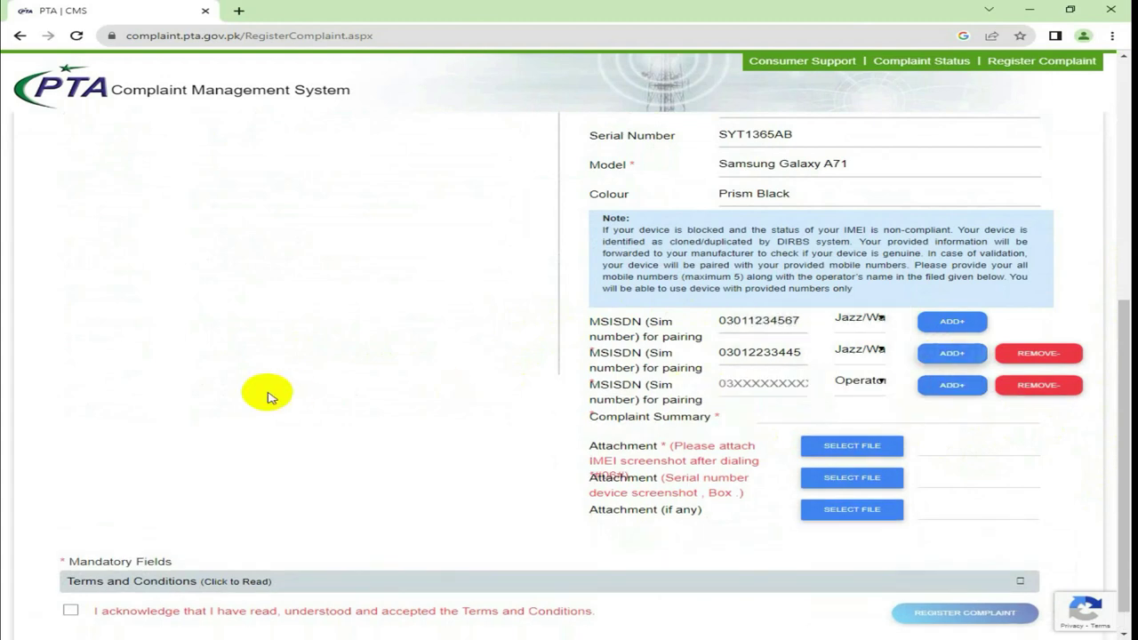
pyautogui.click(722, 384)
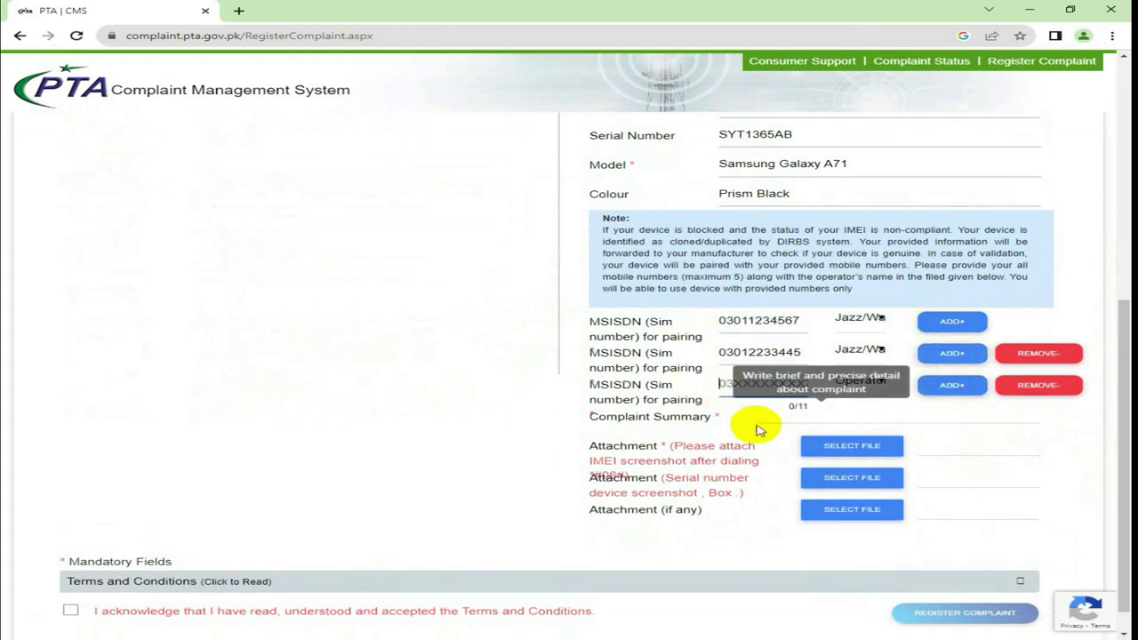
pyautogui.write('033')
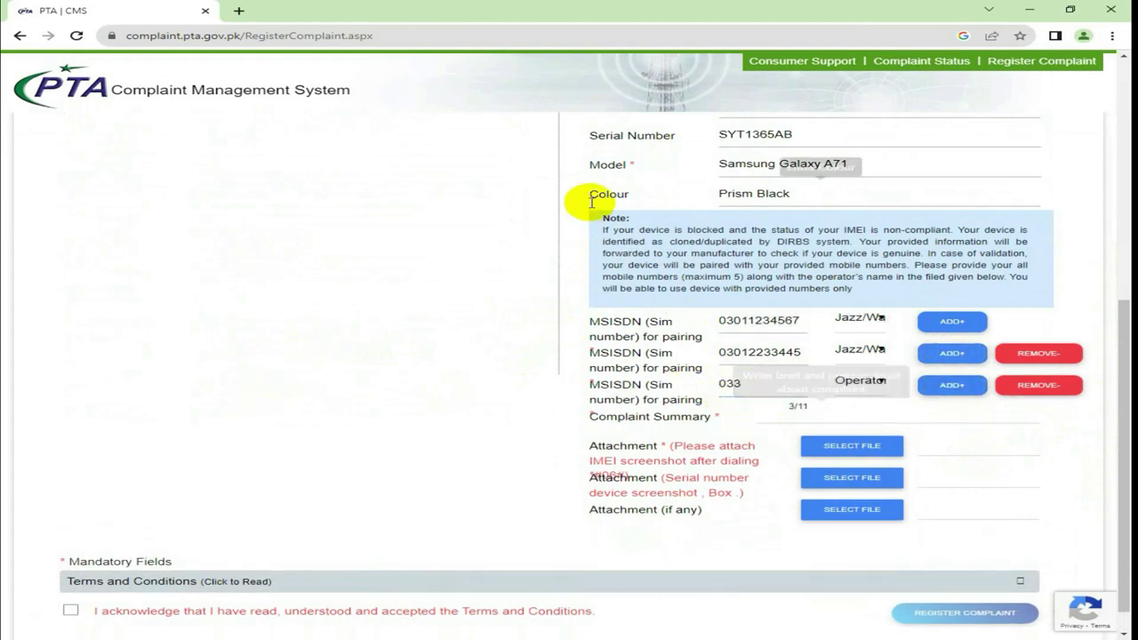
pyautogui.write('33333333')
pyautogui.write('312344')
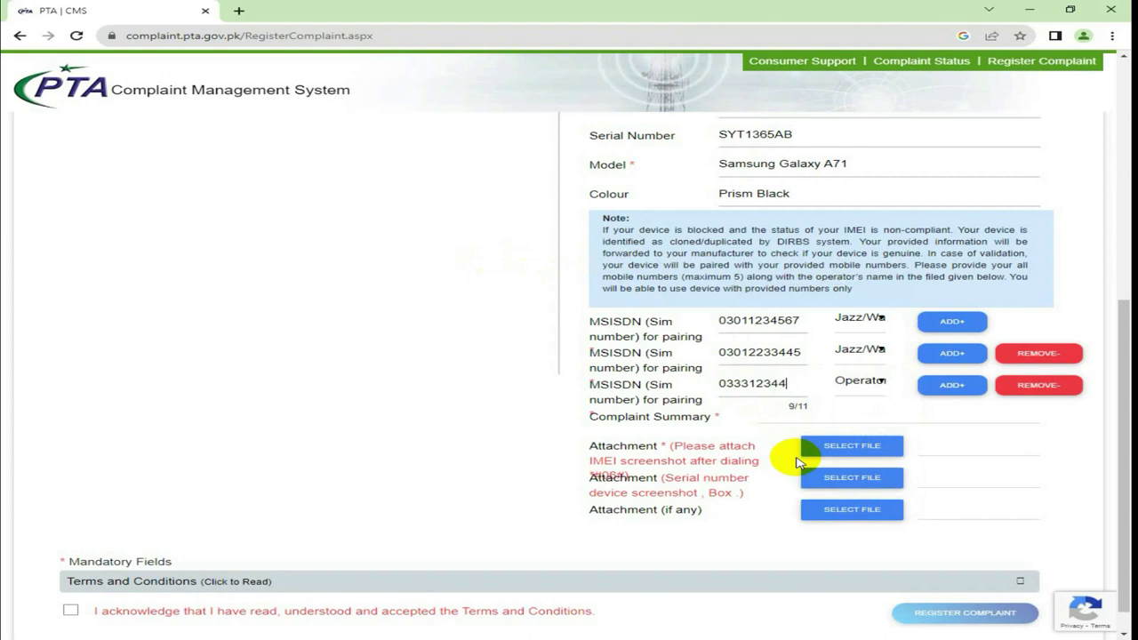
pyautogui.write('56')
pyautogui.click(867, 383)
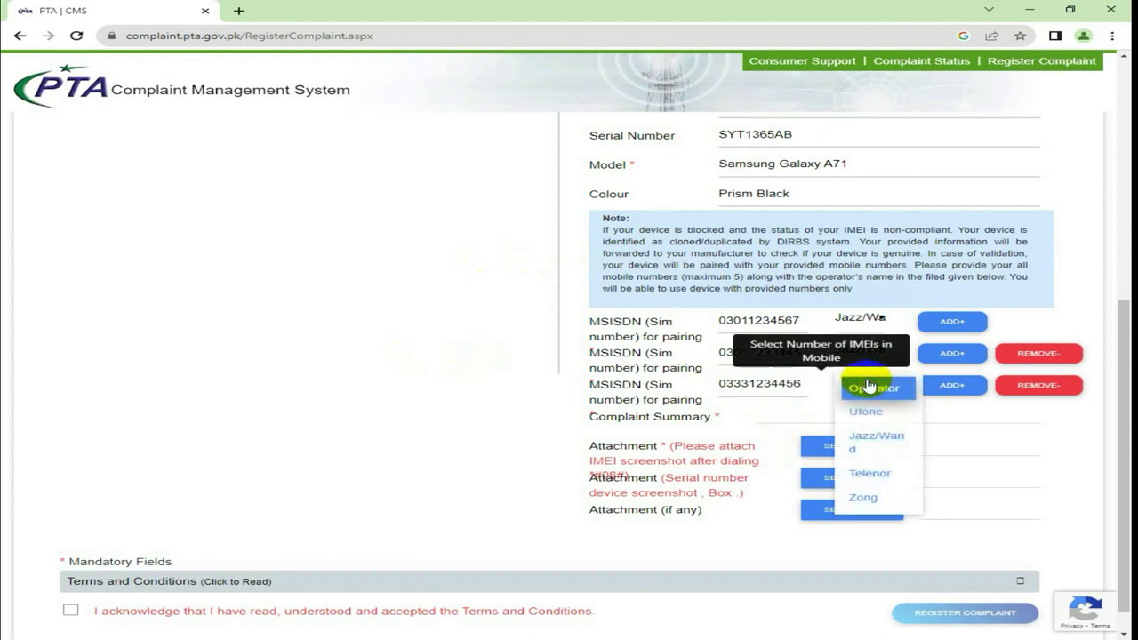
pyautogui.click(878, 412)
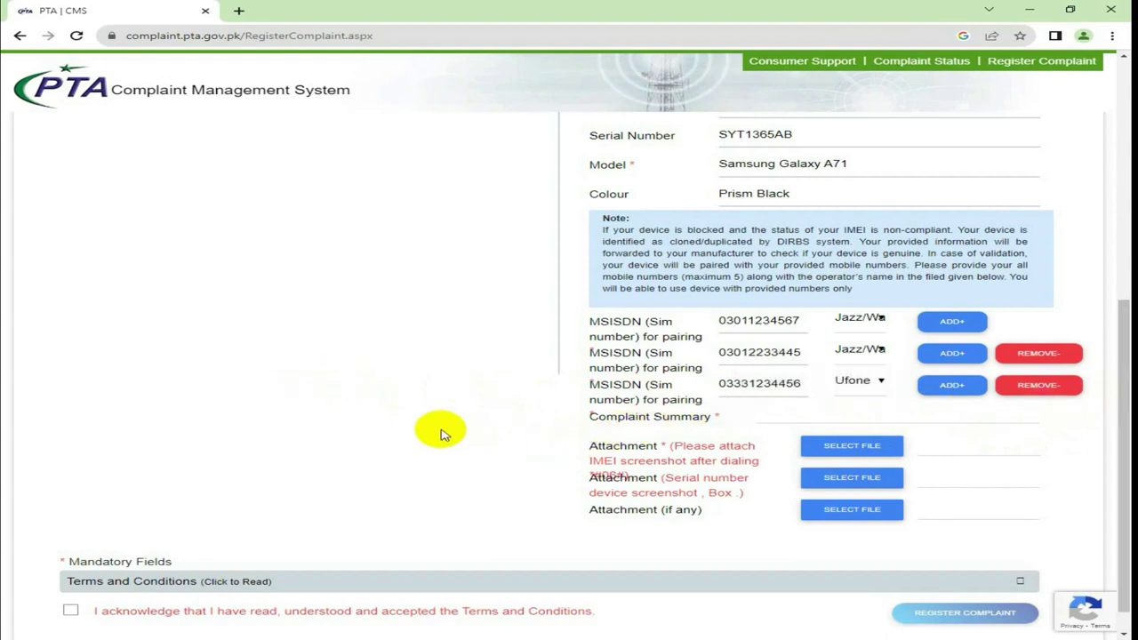
# Add fourth and fifth SIM rows, entering the fourth number with operator Zong
pyautogui.click(952, 385)
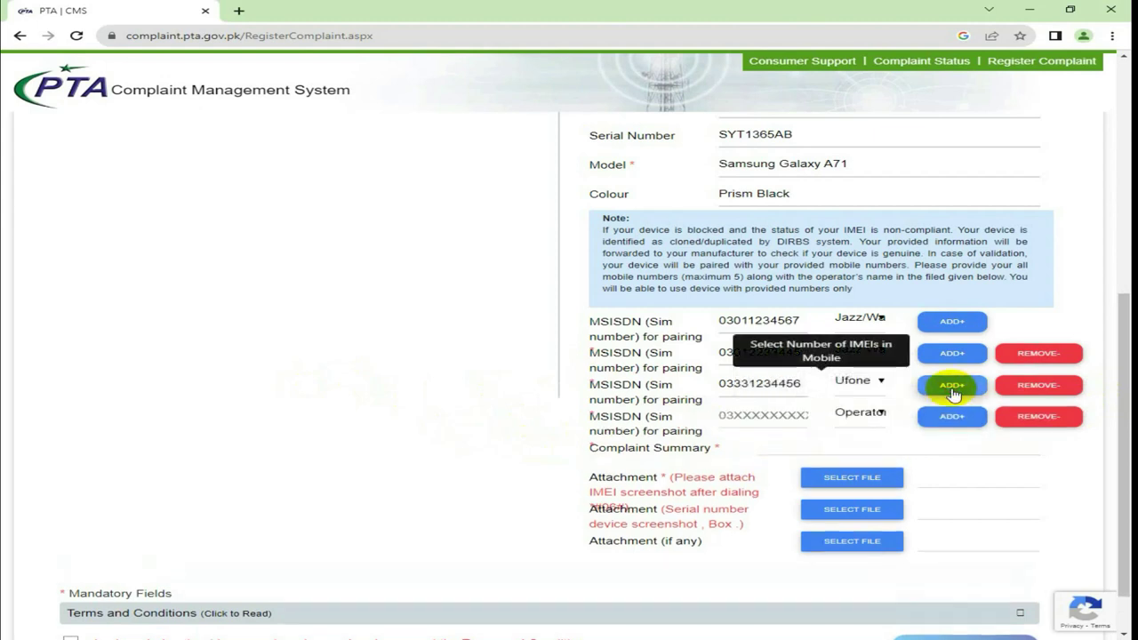
pyautogui.click(763, 414)
pyautogui.write('0')
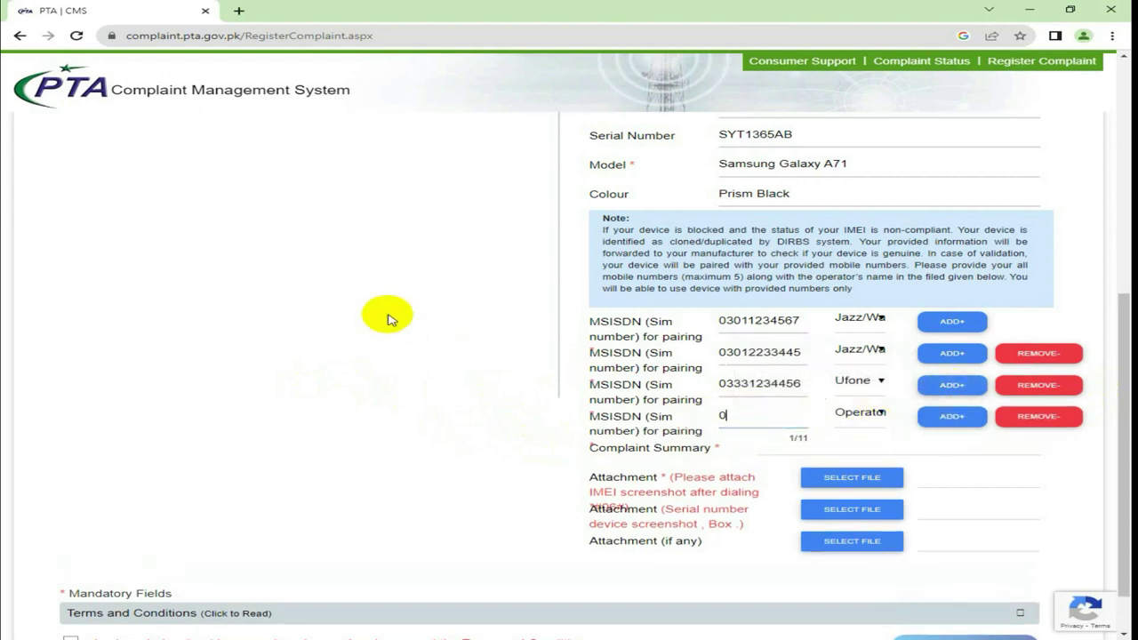
pyautogui.write('3191234567')
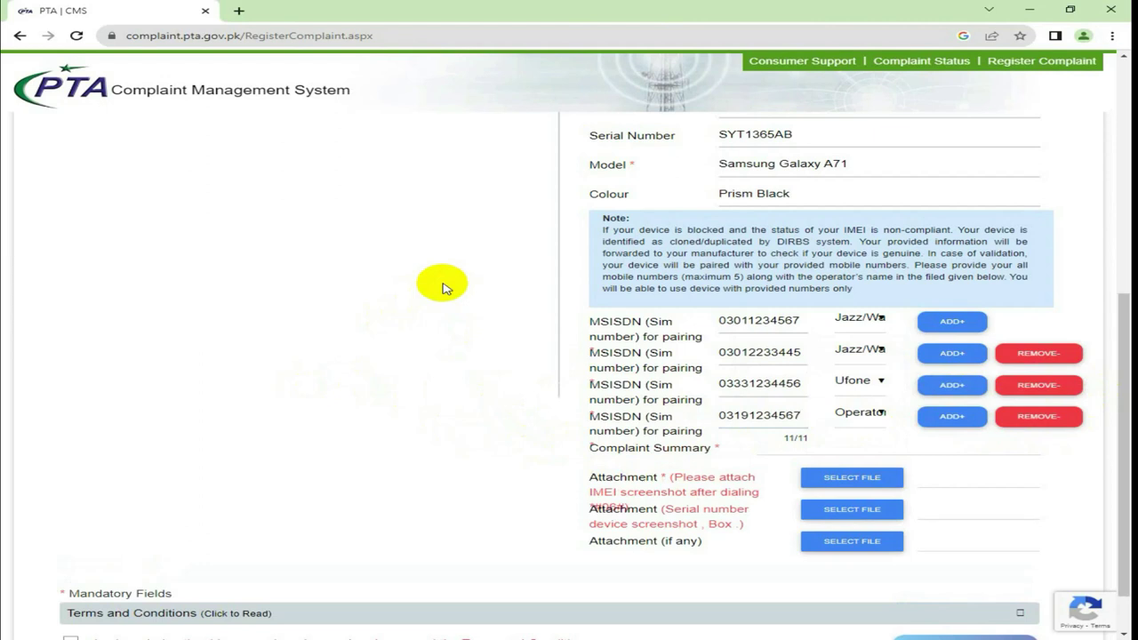
pyautogui.click(950, 417)
pyautogui.click(752, 446)
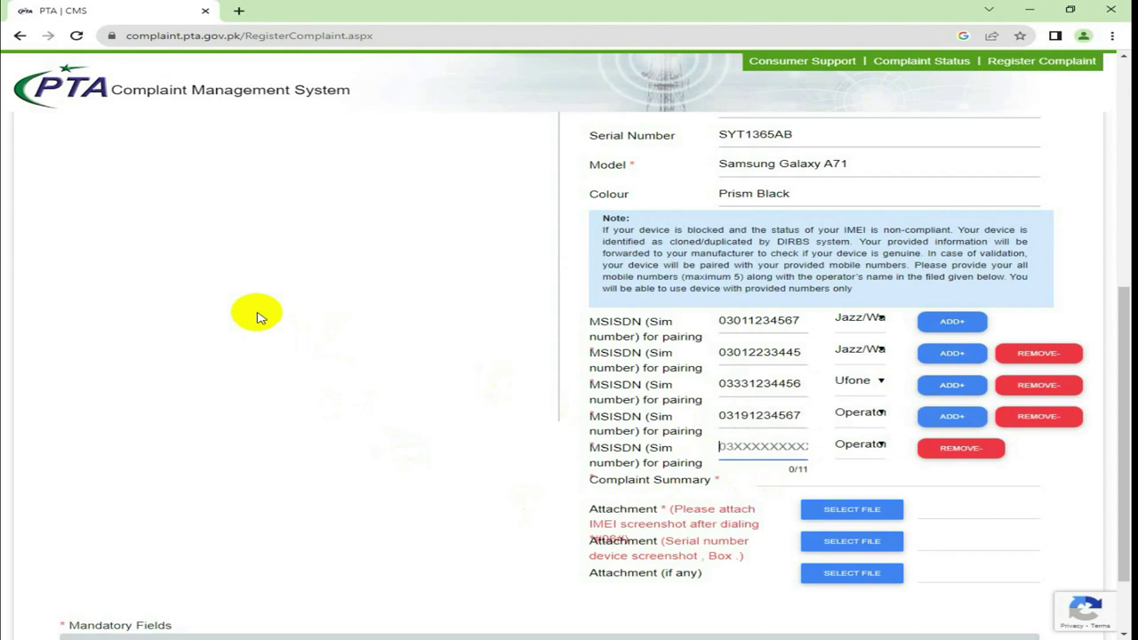
pyautogui.click(864, 413)
pyautogui.click(876, 530)
# Enter the fifth SIM number and set its operator to Telenor
pyautogui.click(762, 447)
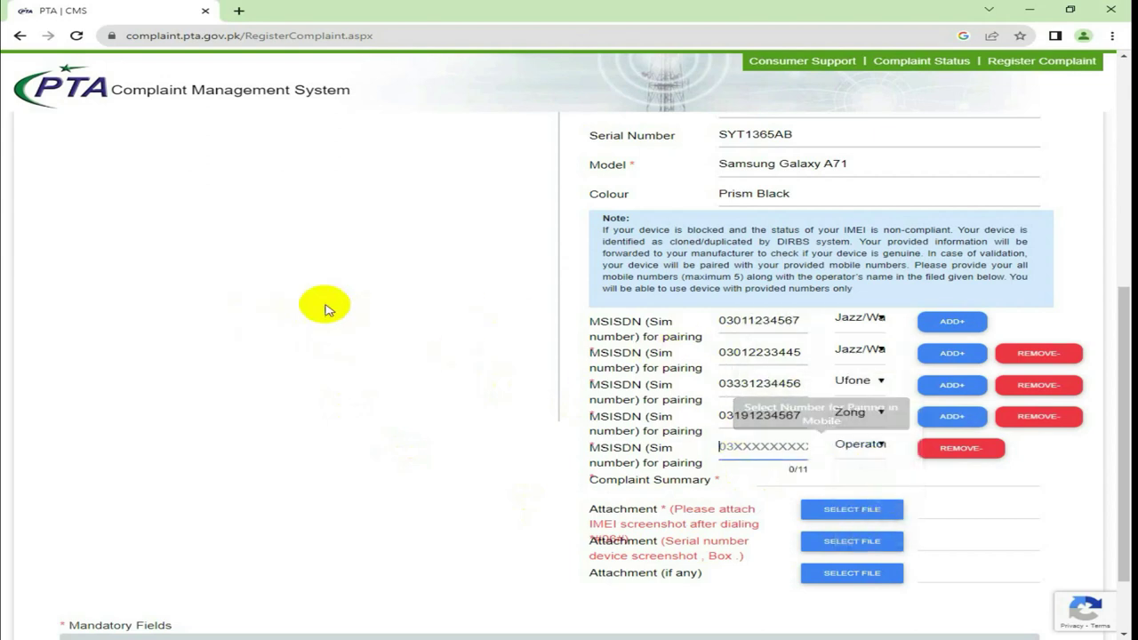
pyautogui.write('034')
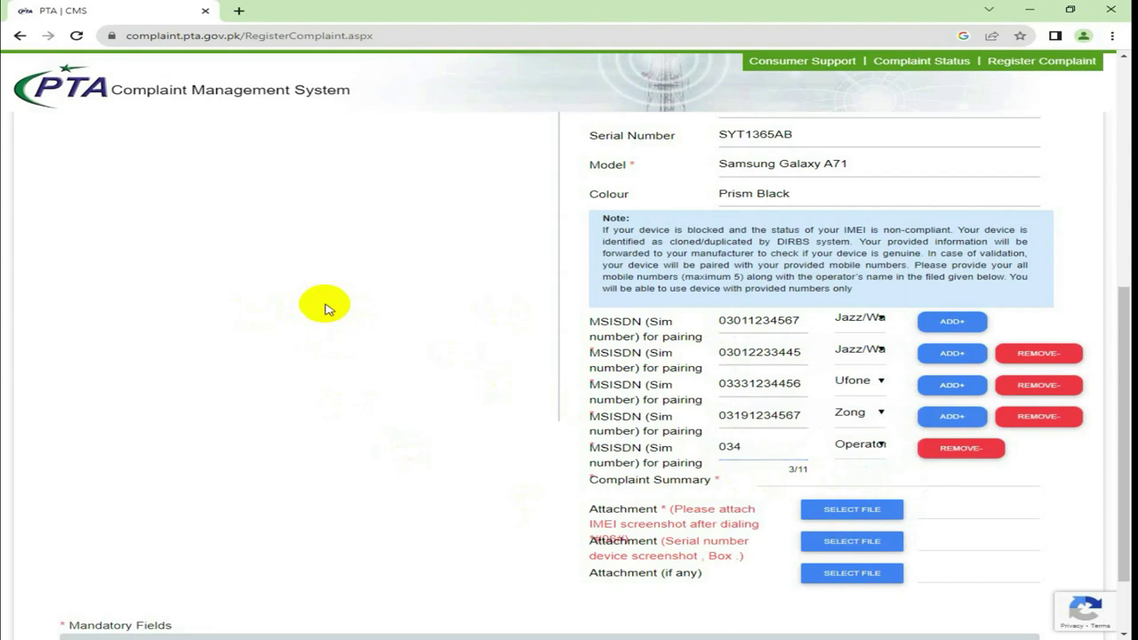
pyautogui.write('21234567')
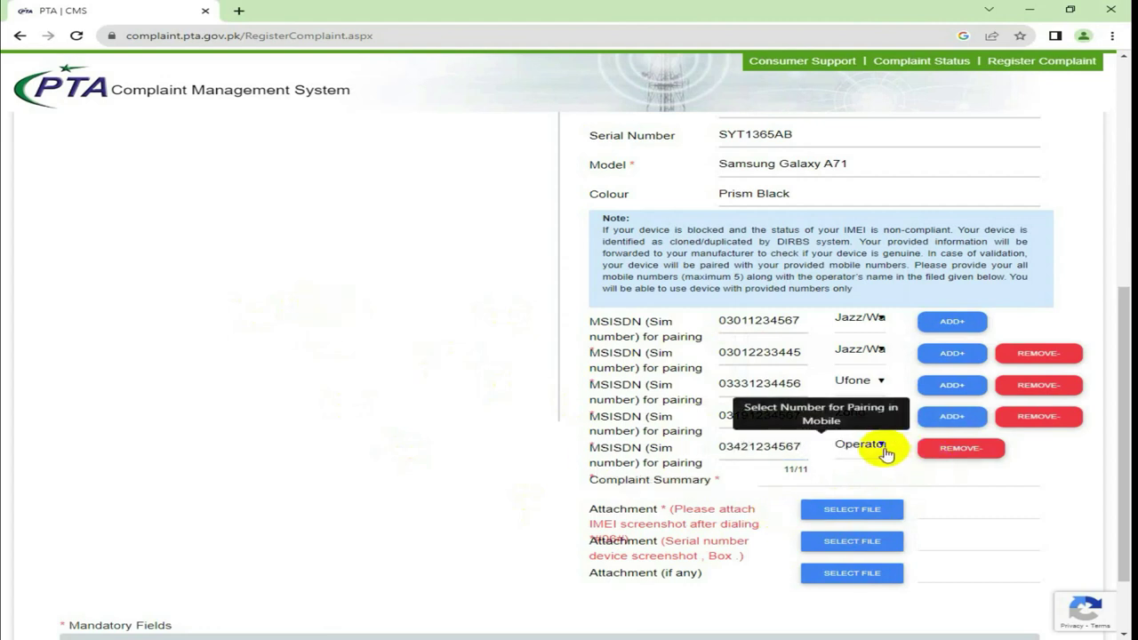
pyautogui.click(882, 449)
pyautogui.click(868, 538)
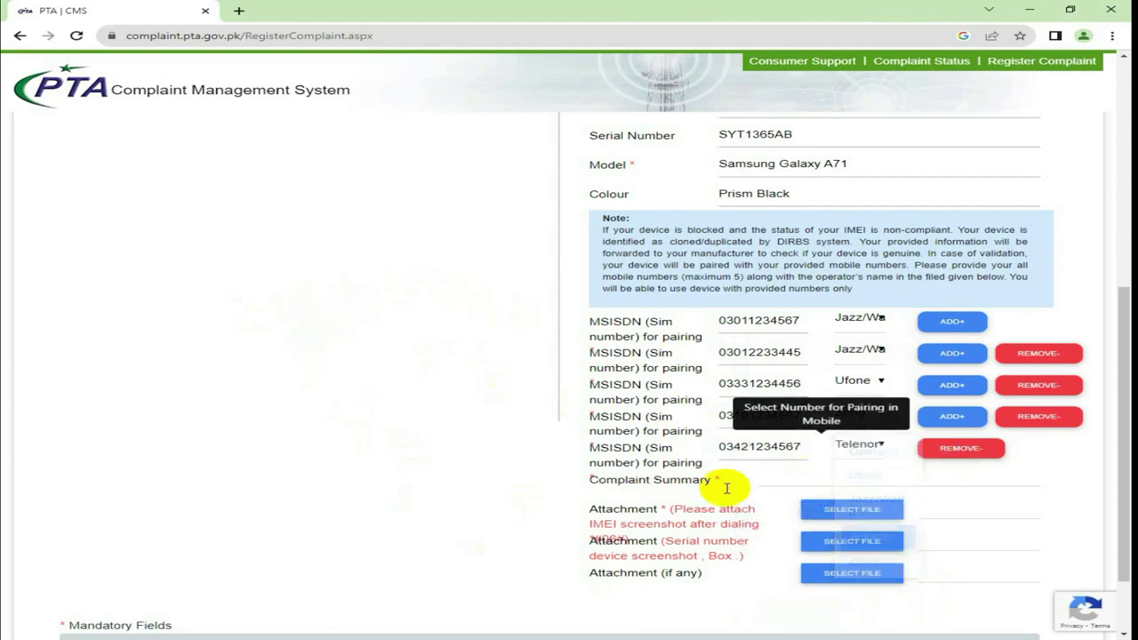
# Copy the entire complaint letter from Notepad and paste it into Complaint Summary (838/2000 characters)
pyautogui.scroll(-1, 273, 354)
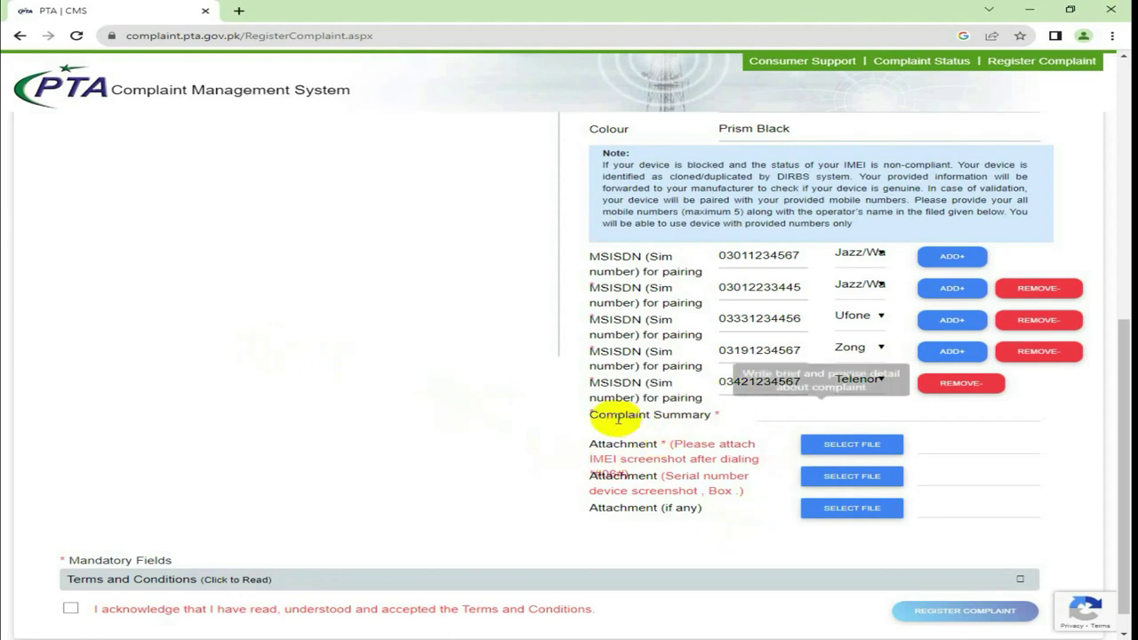
pyautogui.click(790, 417)
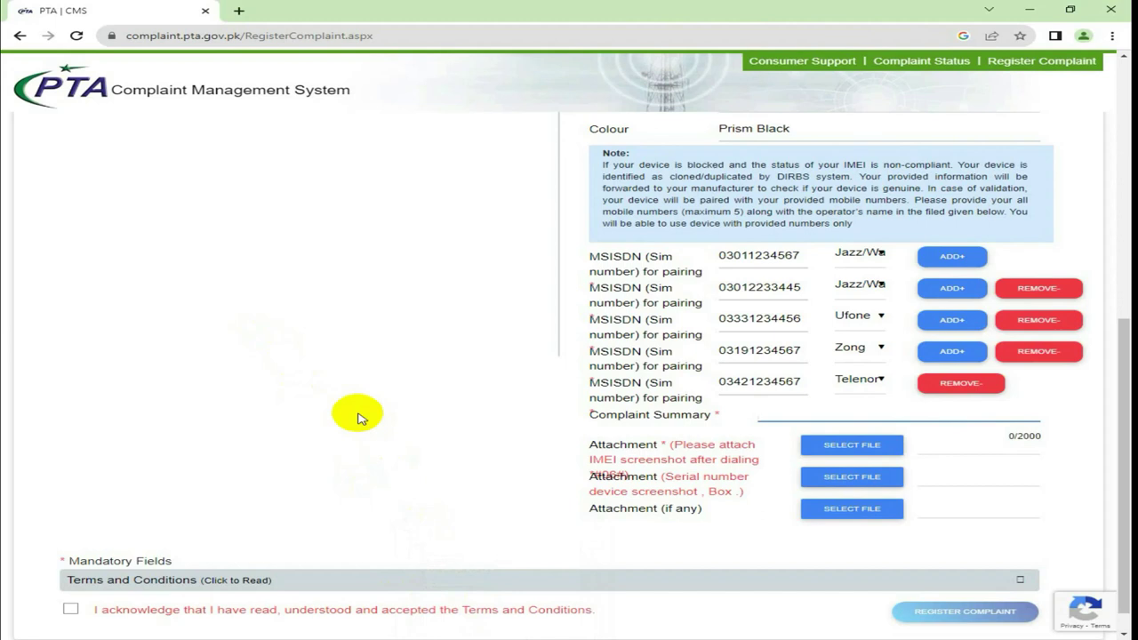
pyautogui.scroll(-1, 360, 419)
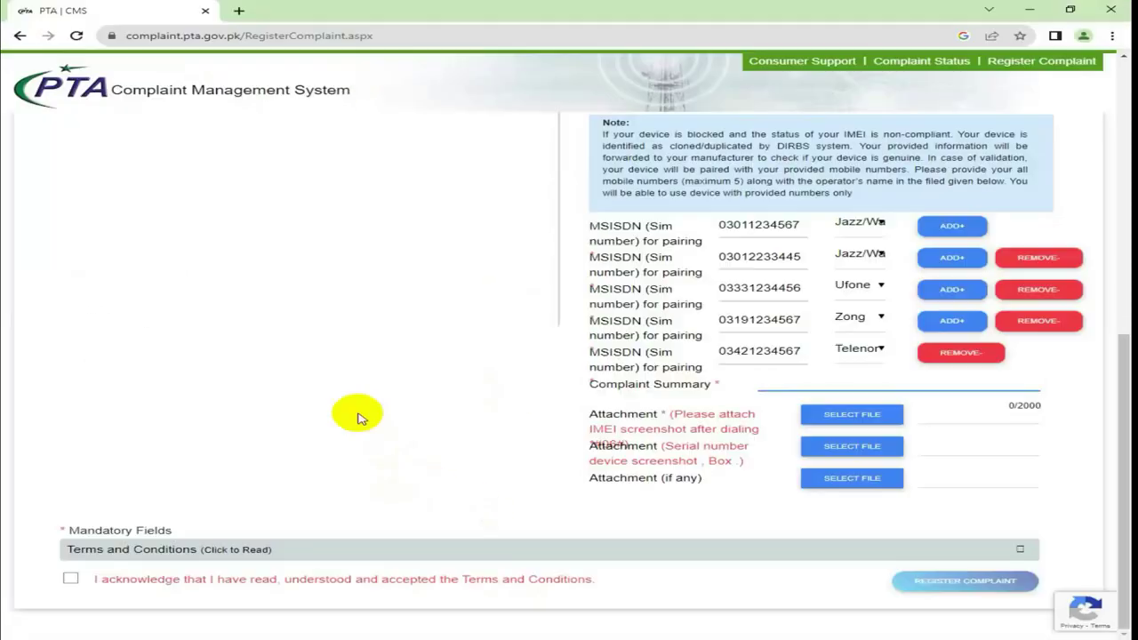
pyautogui.hotkey('alt', 'Tab')
pyautogui.moveTo(379, 324); pyautogui.dragTo(4, 32)
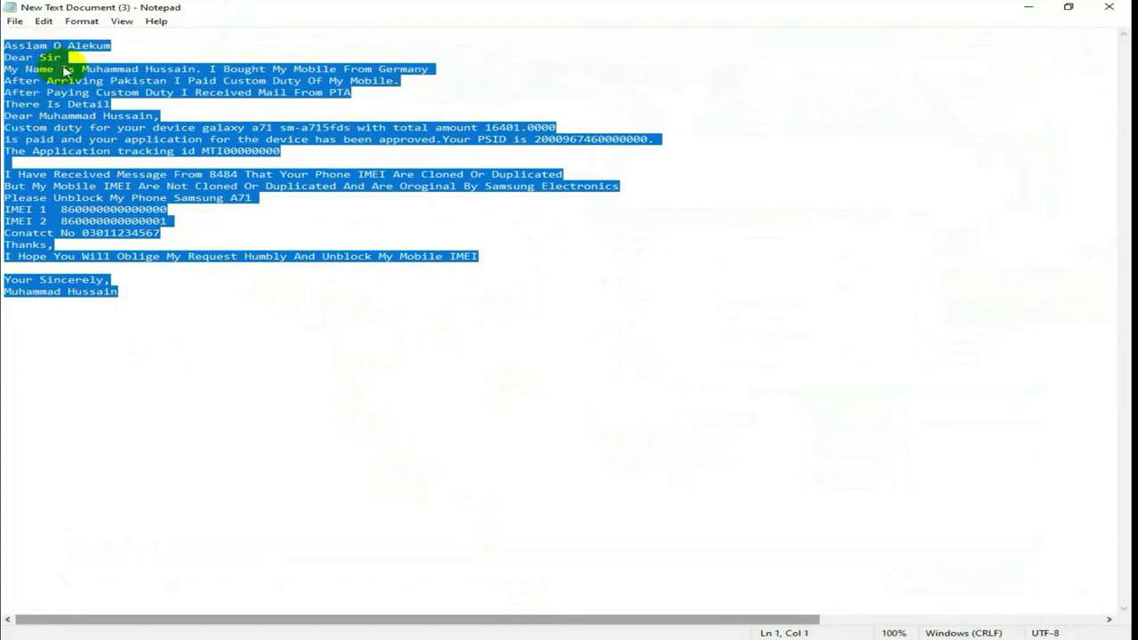
pyautogui.rightClick(62, 68)
pyautogui.click(163, 110)
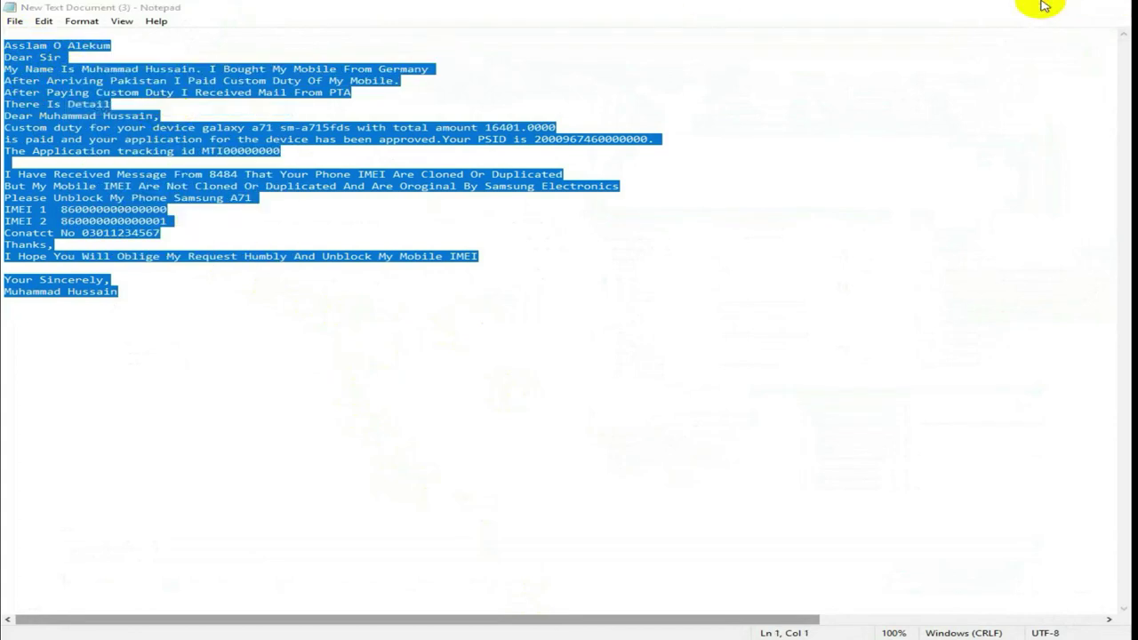
pyautogui.click(1041, 6)
pyautogui.rightClick(798, 382)
pyautogui.click(889, 483)
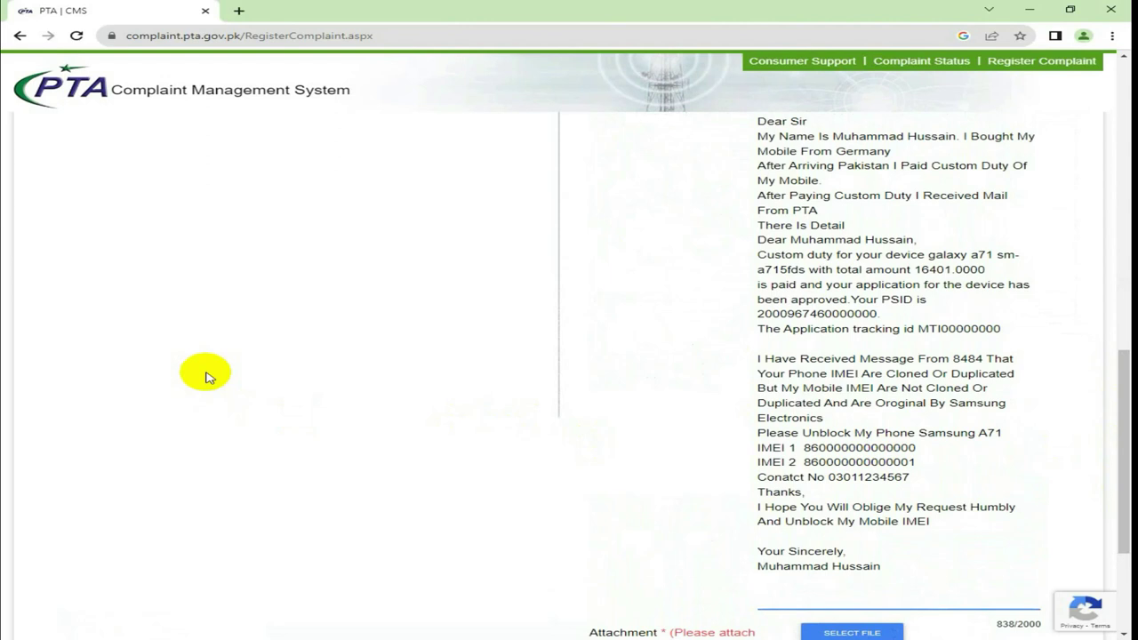
pyautogui.scroll(1, 495, 353)
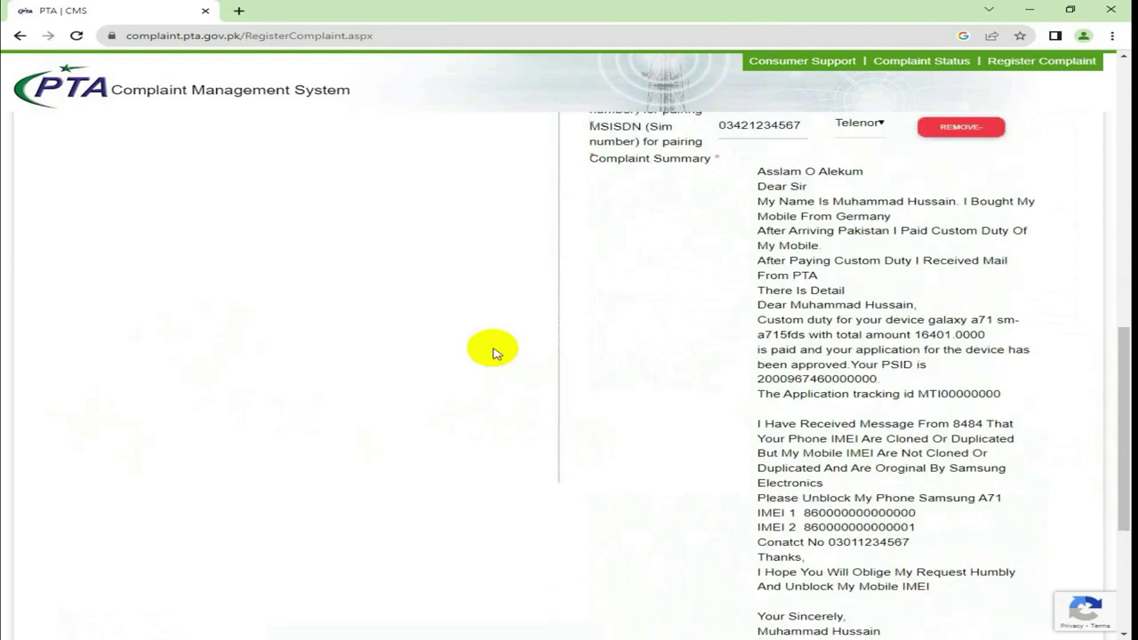
pyautogui.scroll(-1, 495, 353)
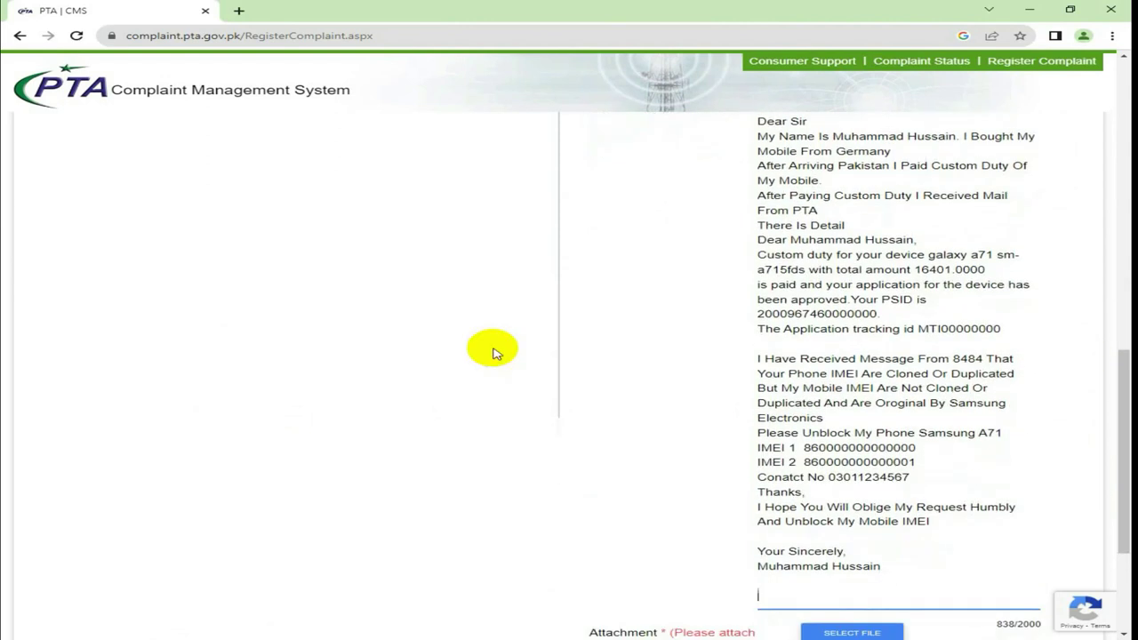